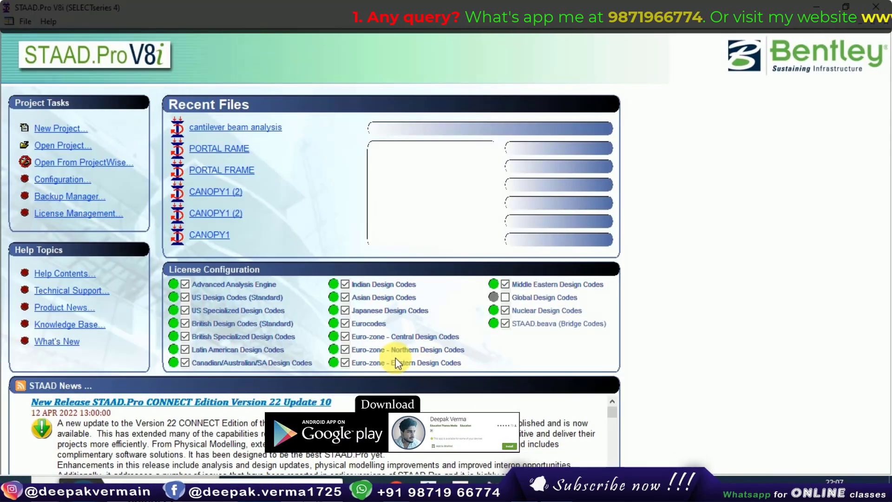
Start a new Space project named 'cantilver beam design'
{"action": "left_click", "coordinate": [72, 132]}
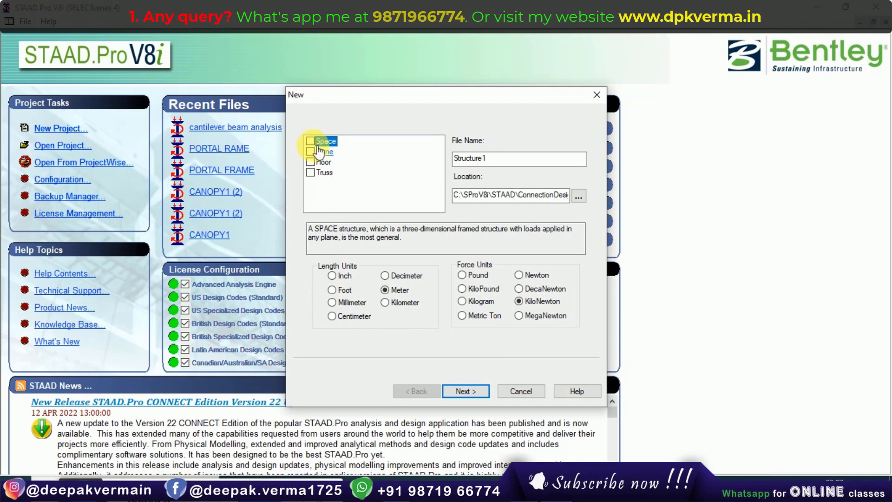
{"action": "left_click", "coordinate": [311, 141]}
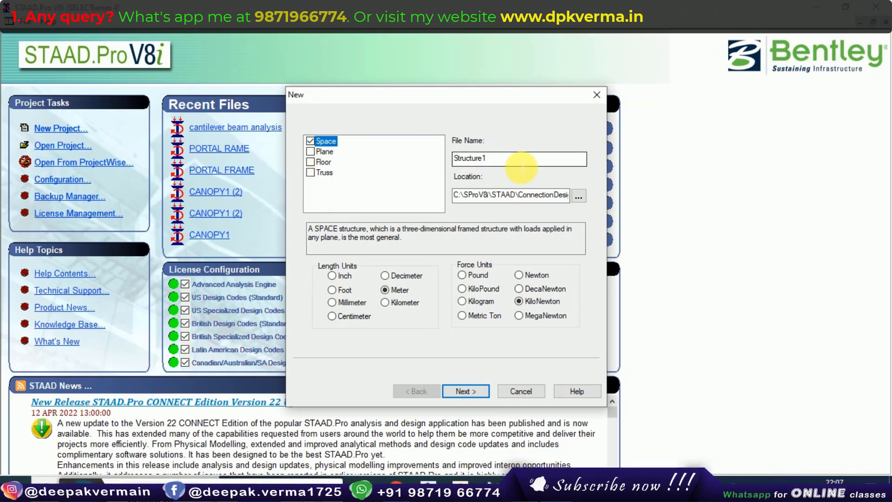
{"action": "left_click_drag", "start_coordinate": [521, 163], "coordinate": [437, 159]}
{"action": "type", "text": "can"}
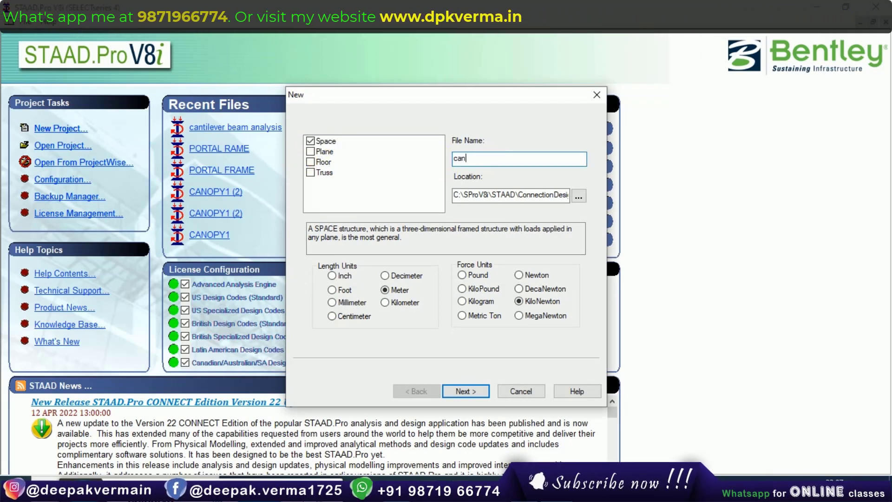
{"action": "type", "text": "tilver"}
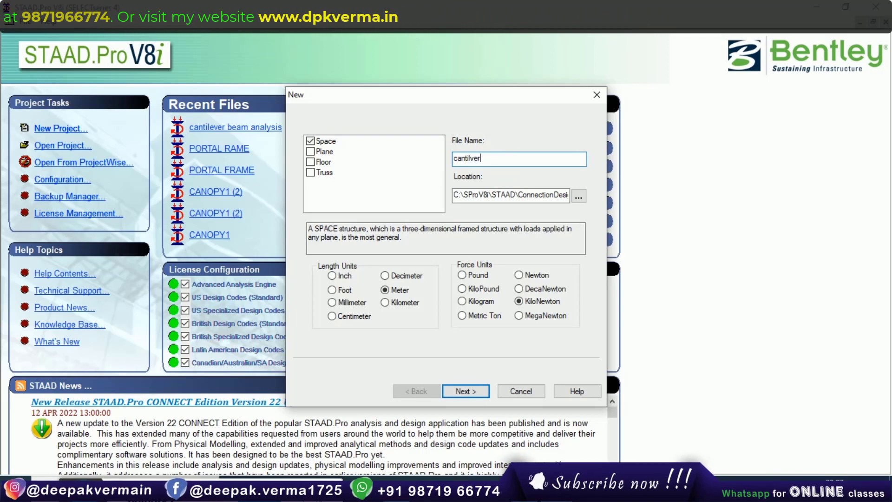
{"action": "type", "text": " beam des"}
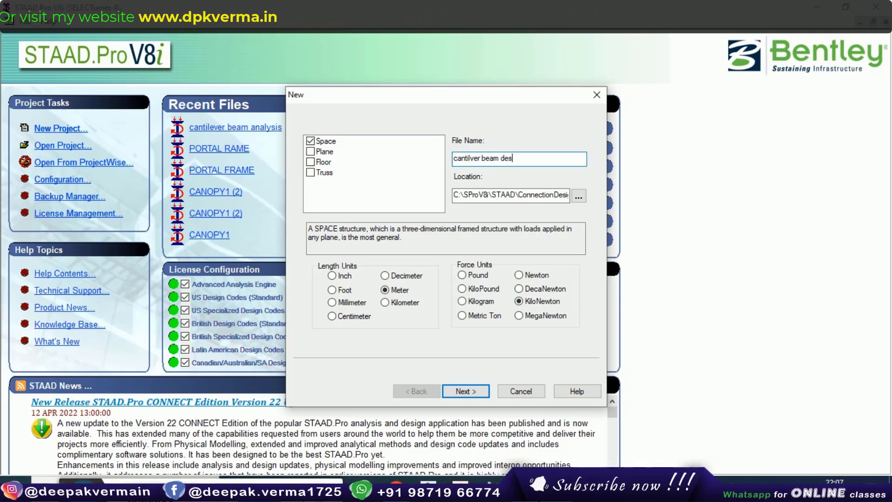
{"action": "type", "text": "ign"}
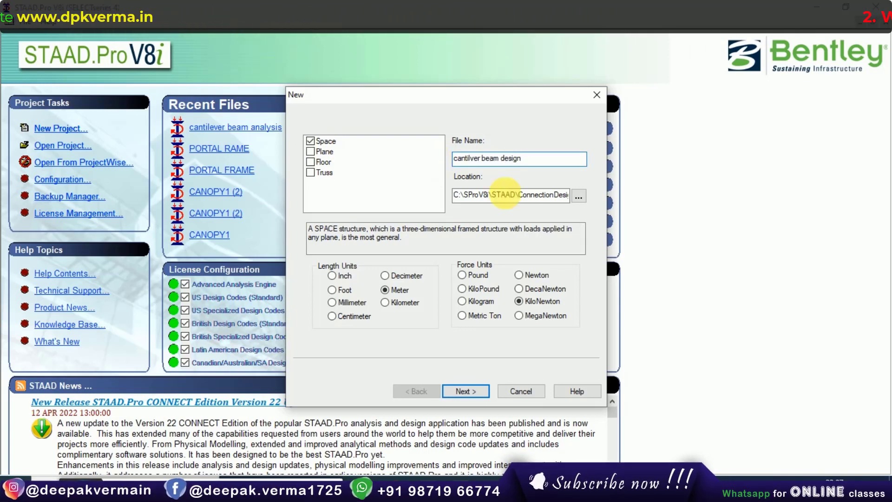
Try choosing Desktop as the save folder, then abandon the folder change
{"action": "left_click_drag", "start_coordinate": [551, 195], "coordinate": [464, 196]}
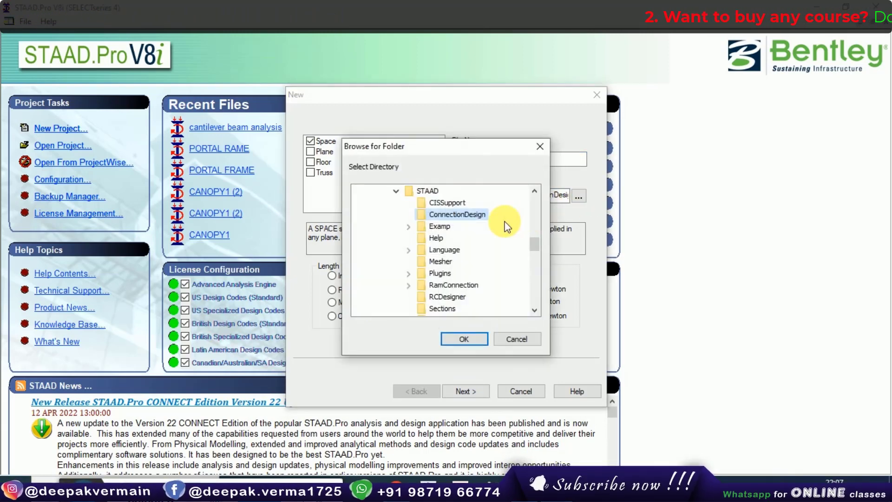
{"action": "scroll", "coordinate": [439, 241], "scroll_direction": "up", "scroll_amount": 3}
{"action": "scroll", "coordinate": [432, 238], "scroll_direction": "up", "scroll_amount": 3}
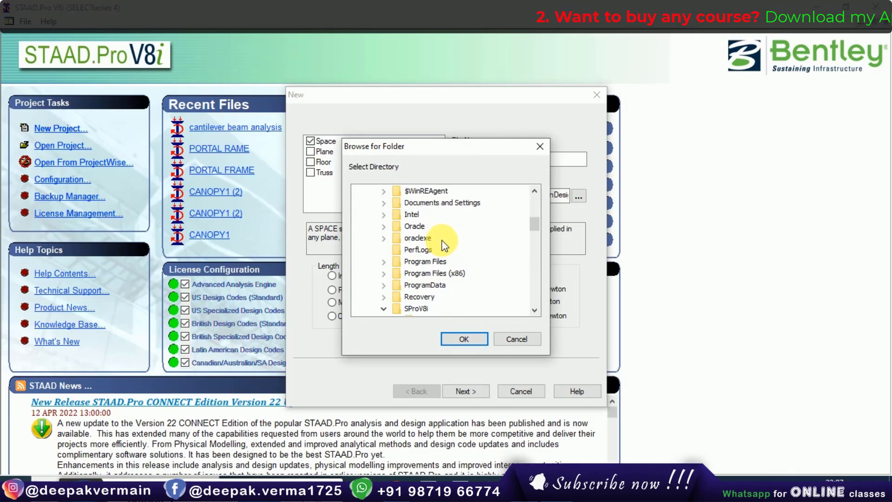
{"action": "scroll", "coordinate": [423, 235], "scroll_direction": "up", "scroll_amount": 3}
{"action": "left_click", "coordinate": [406, 203]}
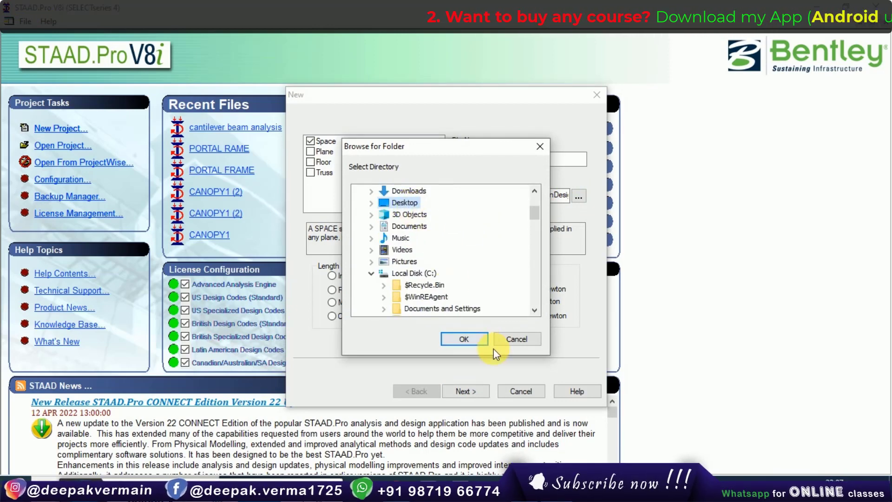
{"action": "left_click", "coordinate": [518, 340]}
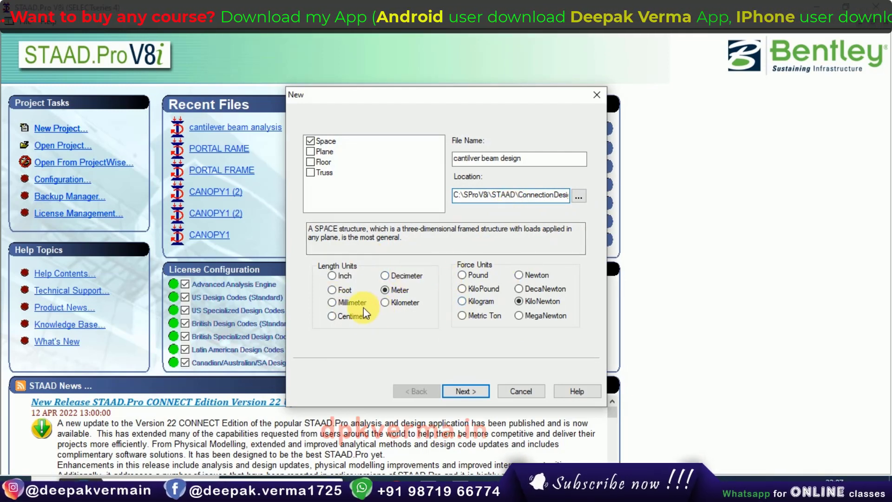
Keep metre and kilonewton units and finish setup with Add Beam
{"action": "left_click", "coordinate": [394, 291]}
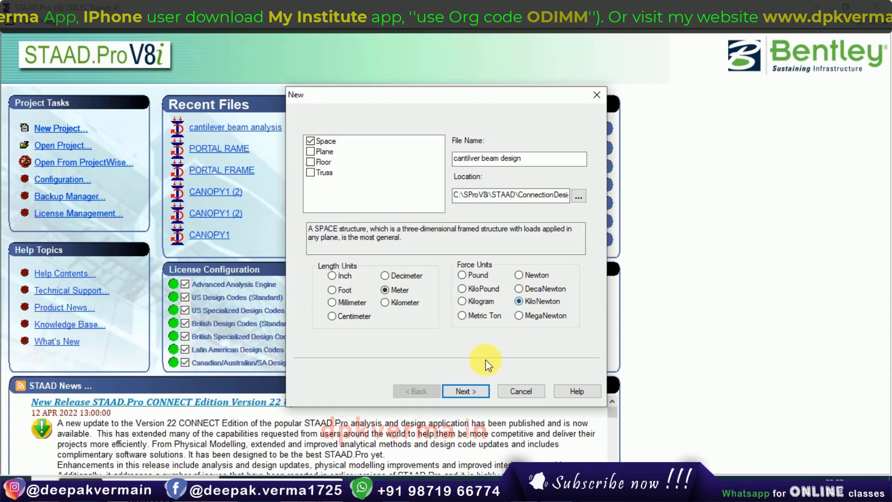
{"action": "left_click", "coordinate": [470, 388]}
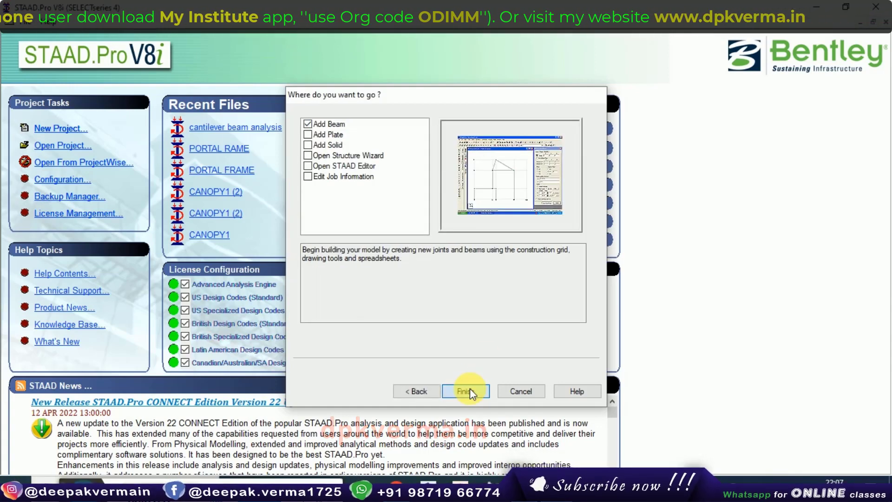
{"action": "left_click", "coordinate": [470, 388]}
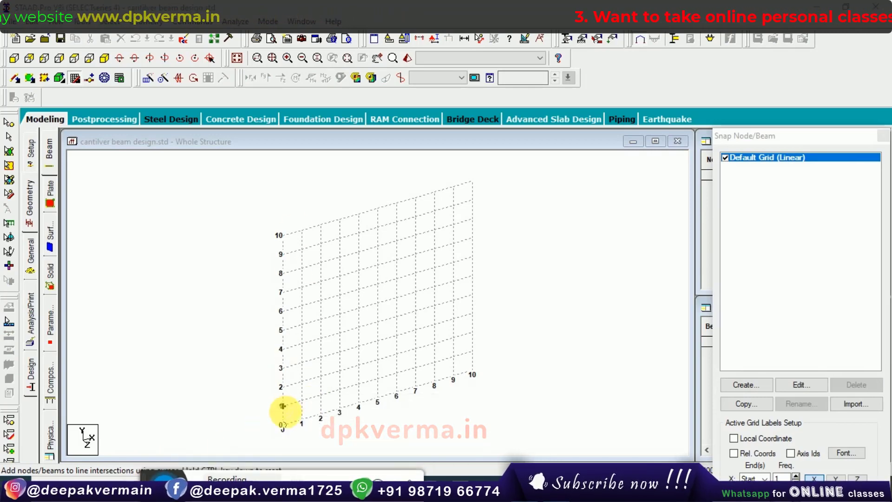
Draw a 10 m beam from node 1 at the origin to node 2 at X = 10
{"action": "left_click", "coordinate": [283, 425]}
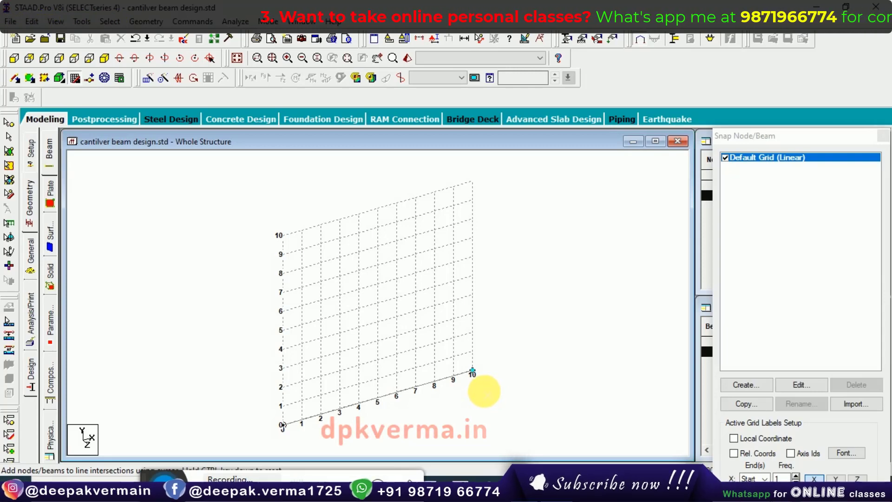
{"action": "left_click", "coordinate": [473, 372]}
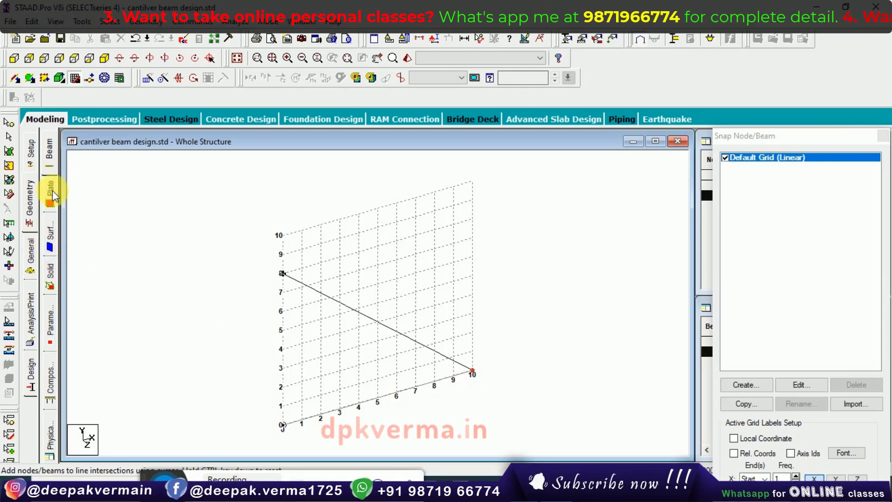
{"action": "left_click", "coordinate": [74, 79]}
{"action": "left_click", "coordinate": [74, 79]}
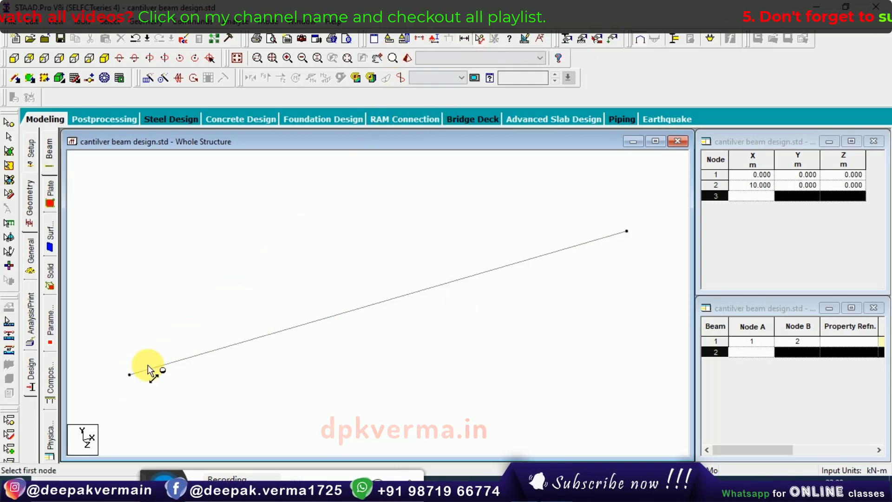
Measure the distance between the two beam nodes, then remove the distance label
{"action": "left_click", "coordinate": [627, 231]}
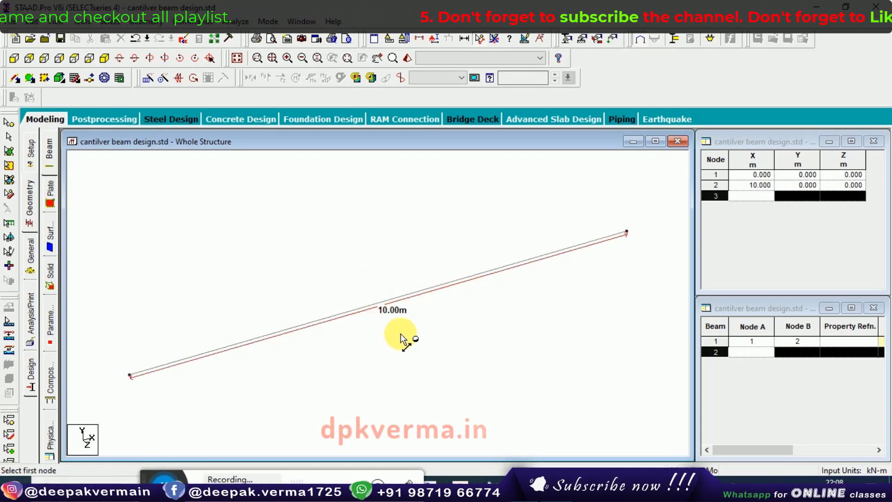
{"action": "left_click", "coordinate": [494, 46]}
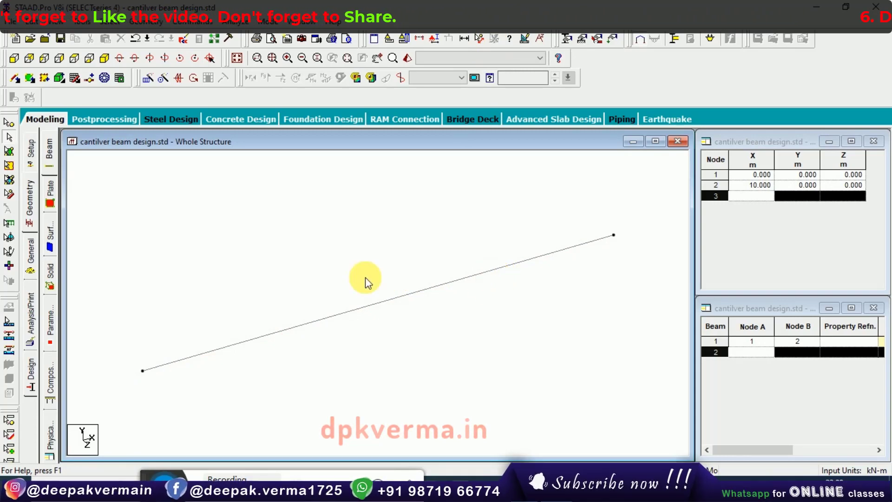
{"action": "left_click", "coordinate": [31, 251]}
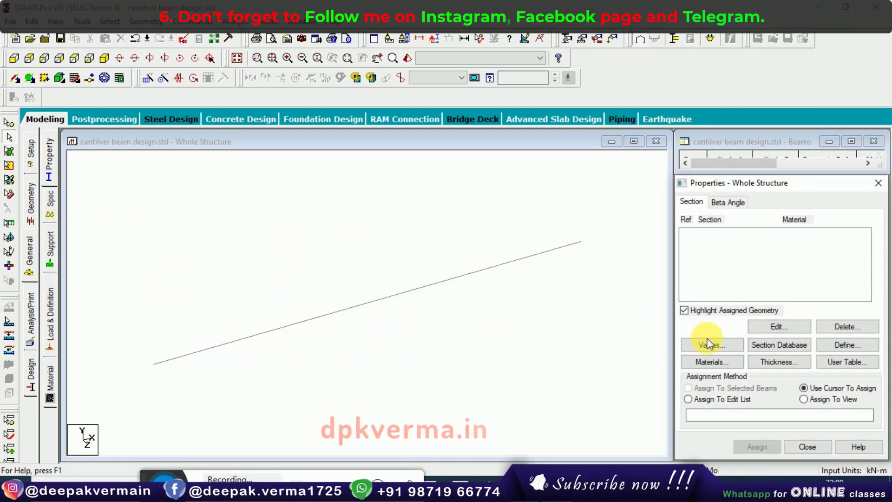
Define a rectangular concrete section with YD 0.45 and ZD 0.25
{"action": "left_click", "coordinate": [830, 345]}
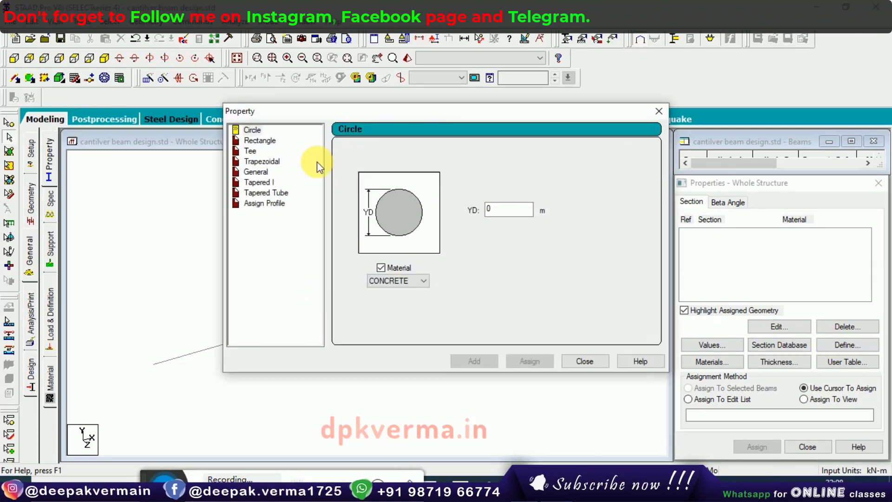
{"action": "left_click", "coordinate": [250, 147]}
{"action": "double_click", "coordinate": [477, 199]}
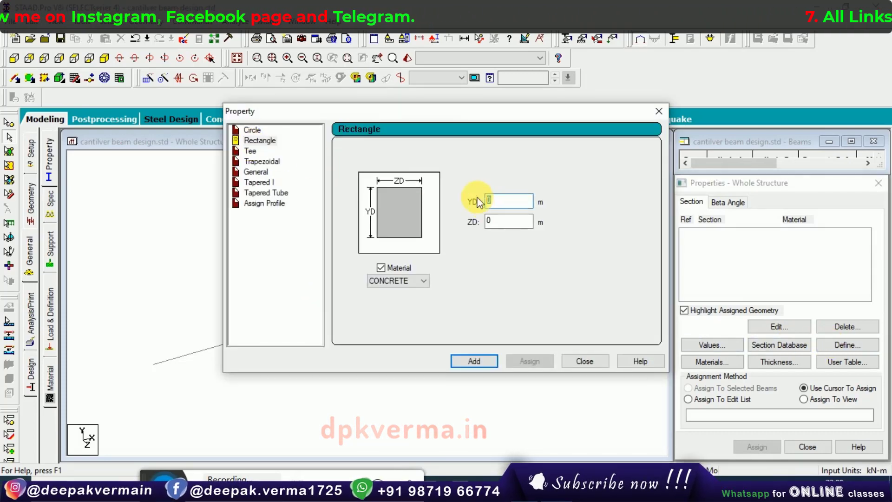
{"action": "type", "text": ".45"}
{"action": "double_click", "coordinate": [489, 221]}
{"action": "type", "text": "."}
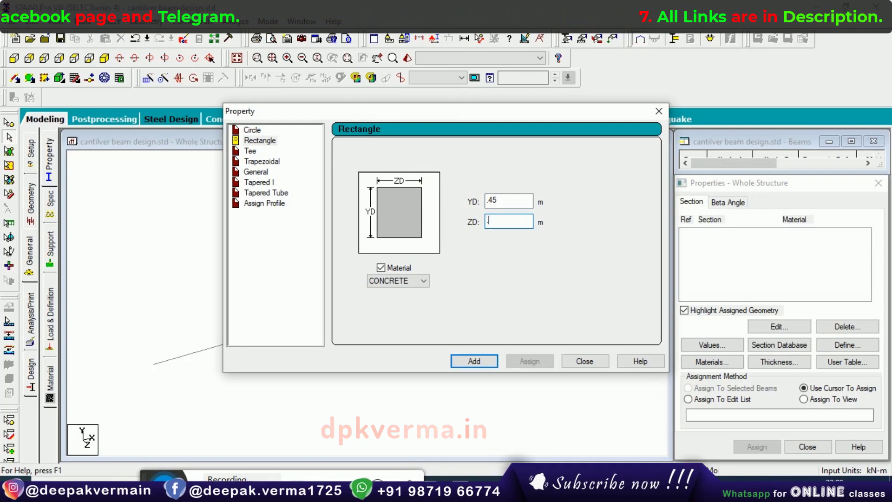
{"action": "type", "text": "25"}
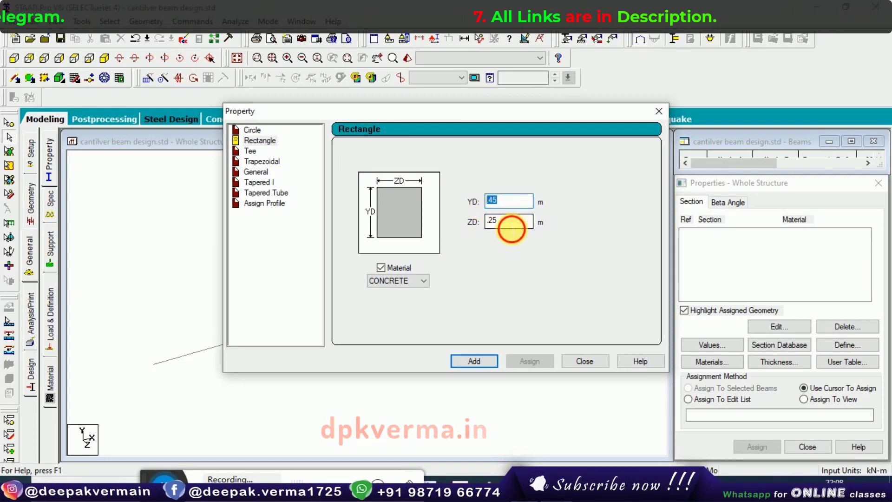
{"action": "left_click_drag", "start_coordinate": [507, 225], "coordinate": [470, 222]}
{"action": "left_click", "coordinate": [476, 361]}
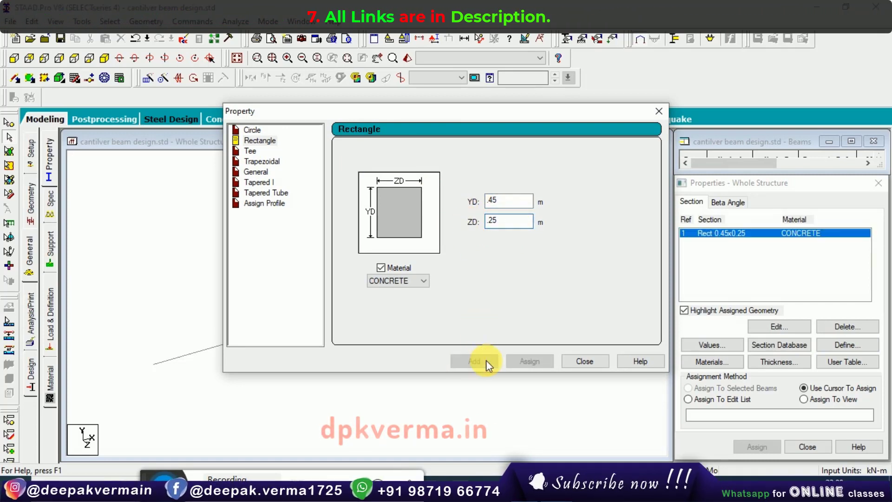
{"action": "left_click", "coordinate": [585, 361]}
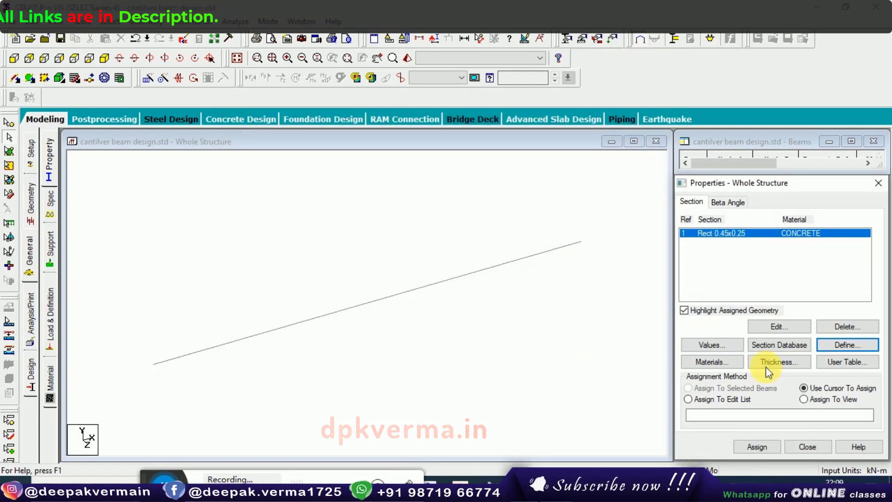
Assign the Rect 0.45x0.25 section to the beam and inspect it rendered in 3D
{"action": "left_click", "coordinate": [814, 401]}
{"action": "left_click", "coordinate": [761, 448]}
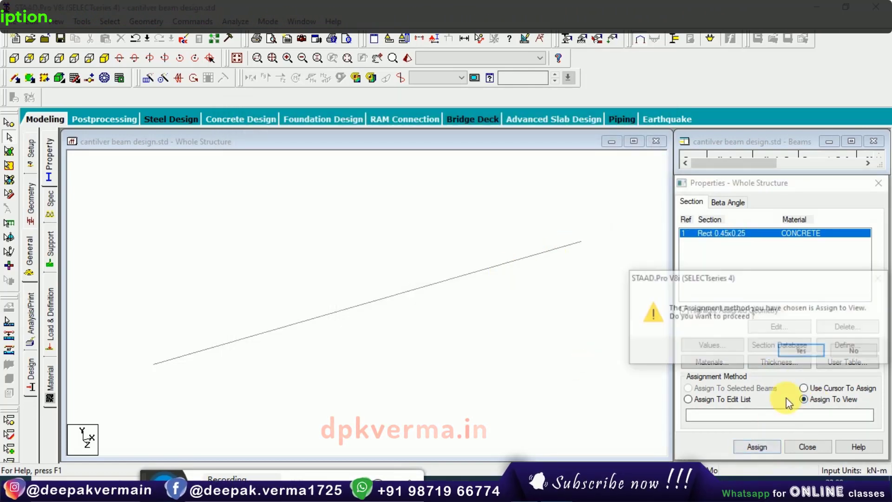
{"action": "left_click", "coordinate": [802, 352]}
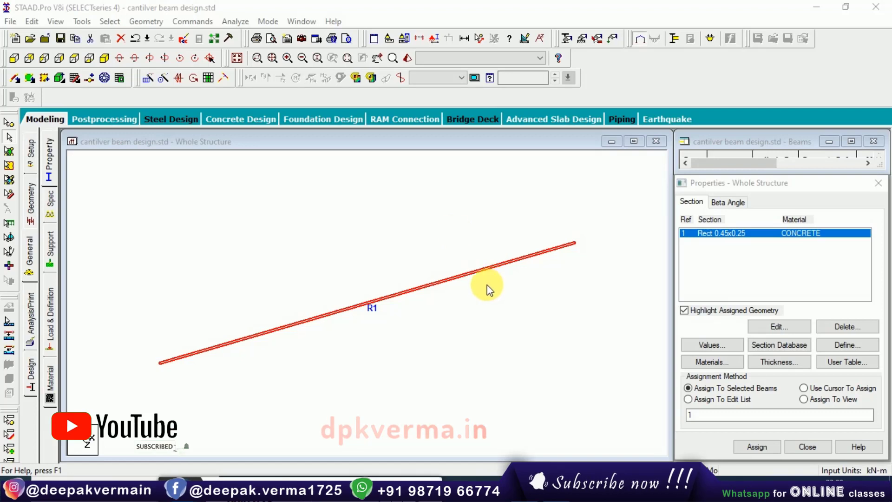
{"action": "left_click", "coordinate": [408, 59]}
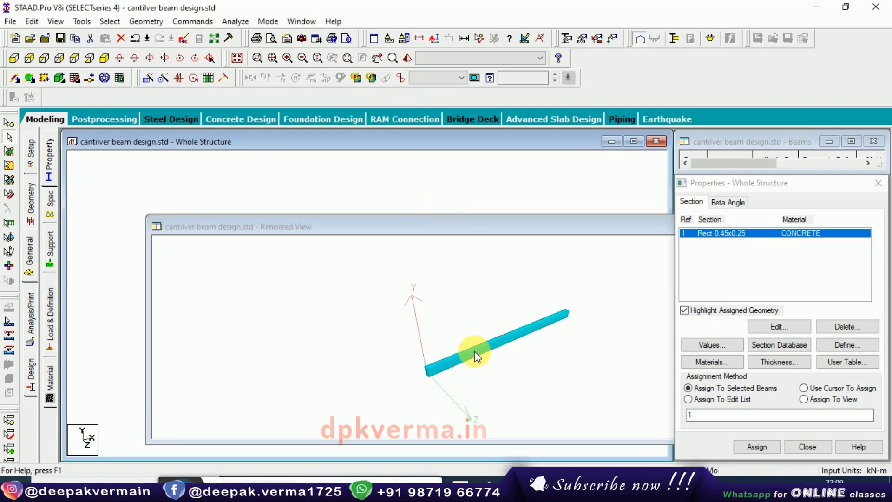
{"action": "mouse_move", "coordinate": [475, 351]}
{"action": "left_mouse_down"}
{"action": "mouse_move", "coordinate": [520, 319]}
{"action": "mouse_move", "coordinate": [478, 358]}
{"action": "left_mouse_up"}
{"action": "left_click", "coordinate": [374, 158]}
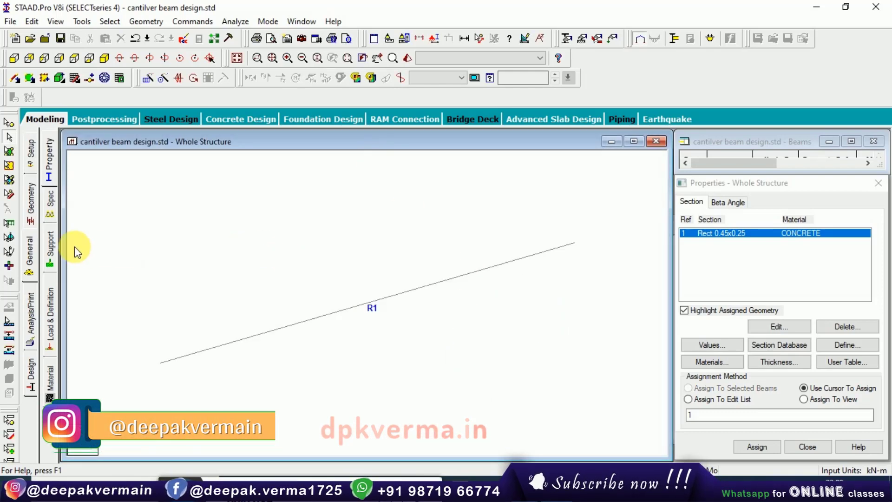
Create a Fixed support S2 and assign it to node 1 at the beam's left end
{"action": "left_click", "coordinate": [54, 247]}
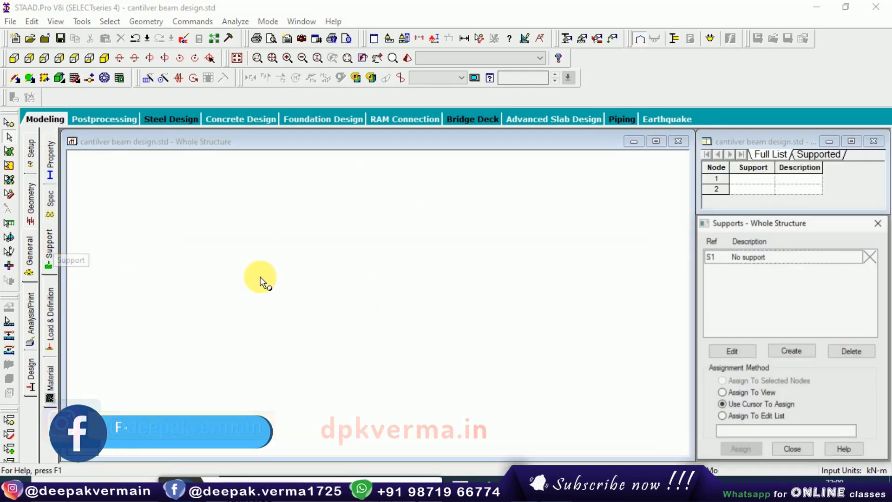
{"action": "left_click", "coordinate": [782, 355]}
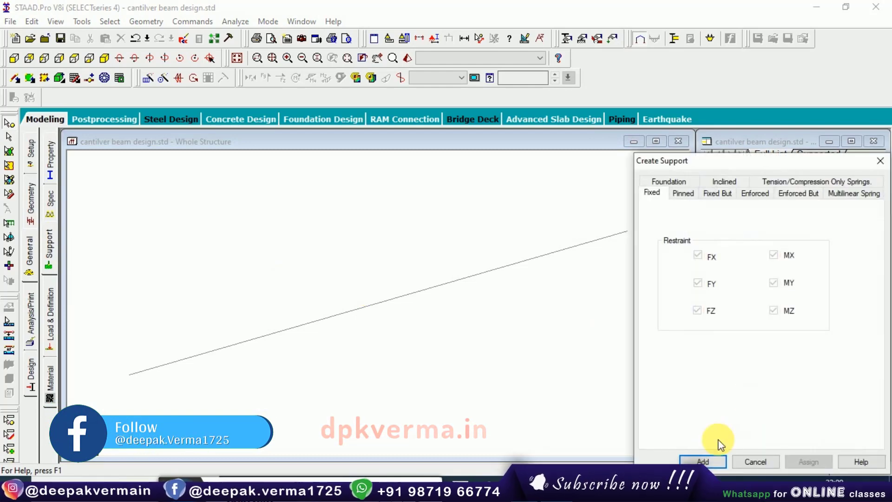
{"action": "left_click", "coordinate": [713, 462]}
{"action": "left_click", "coordinate": [734, 270]}
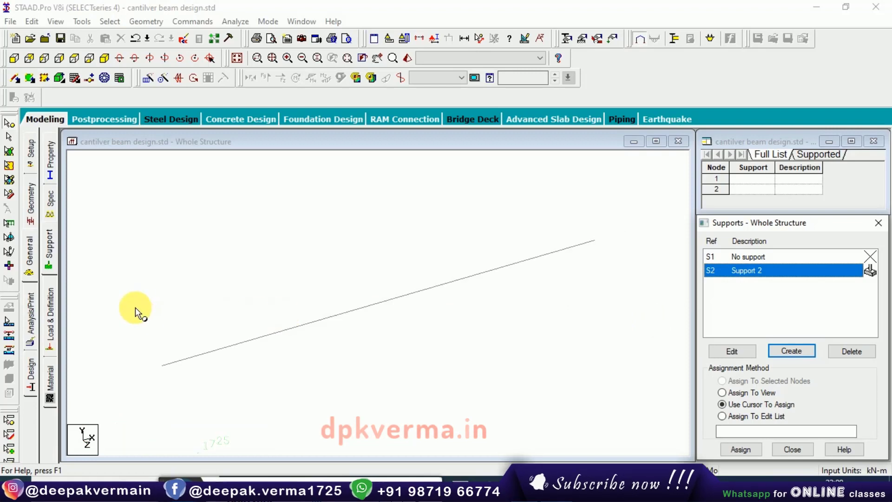
{"action": "left_click_drag", "start_coordinate": [135, 308], "coordinate": [219, 409]}
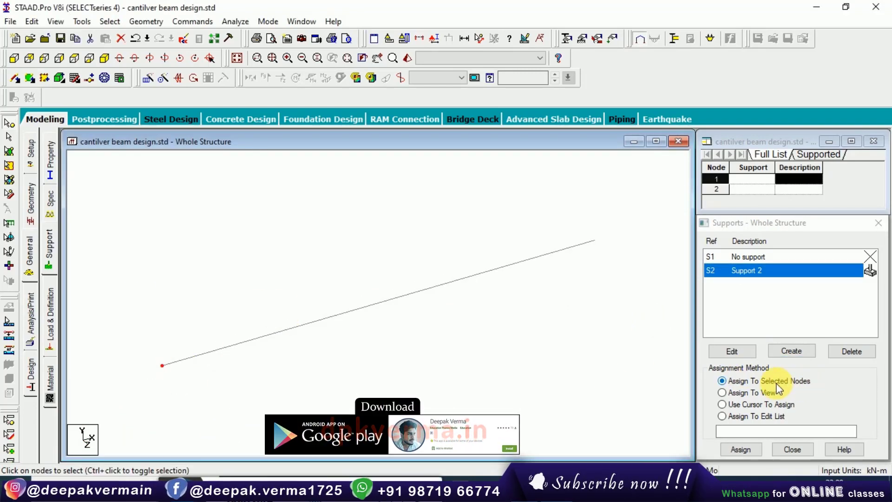
{"action": "left_click", "coordinate": [749, 448]}
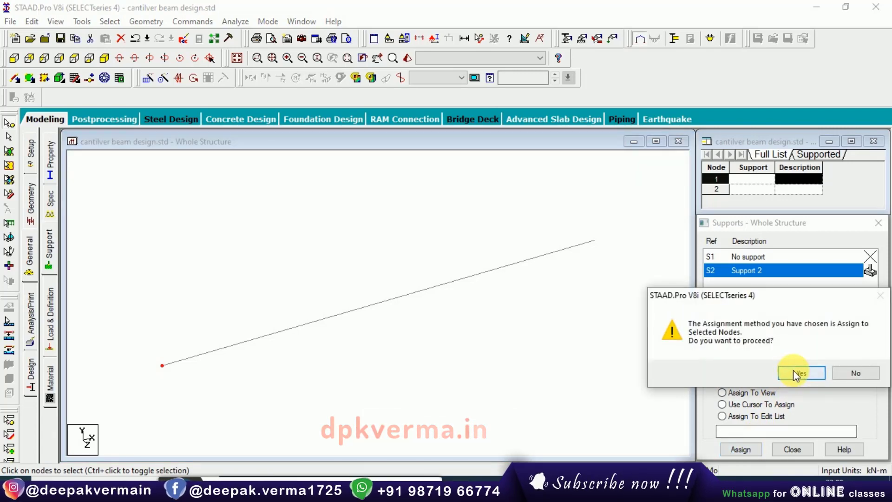
{"action": "left_click", "coordinate": [794, 371]}
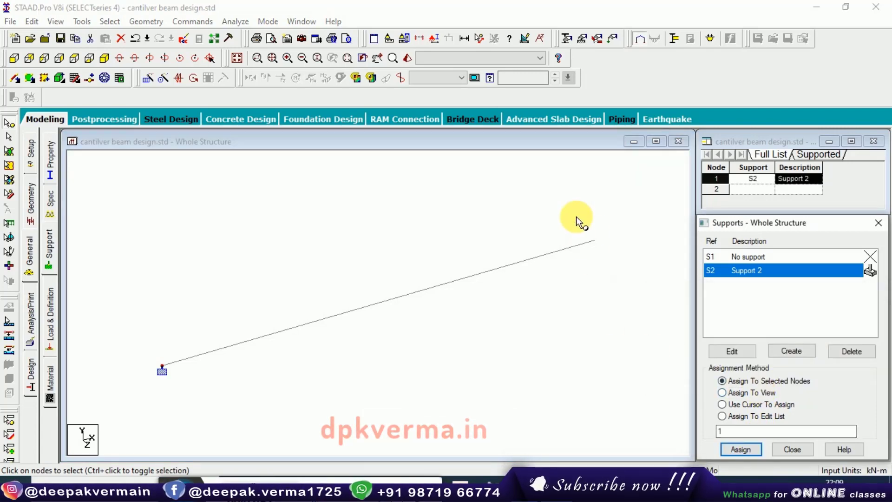
{"action": "left_click_drag", "start_coordinate": [576, 216], "coordinate": [623, 270]}
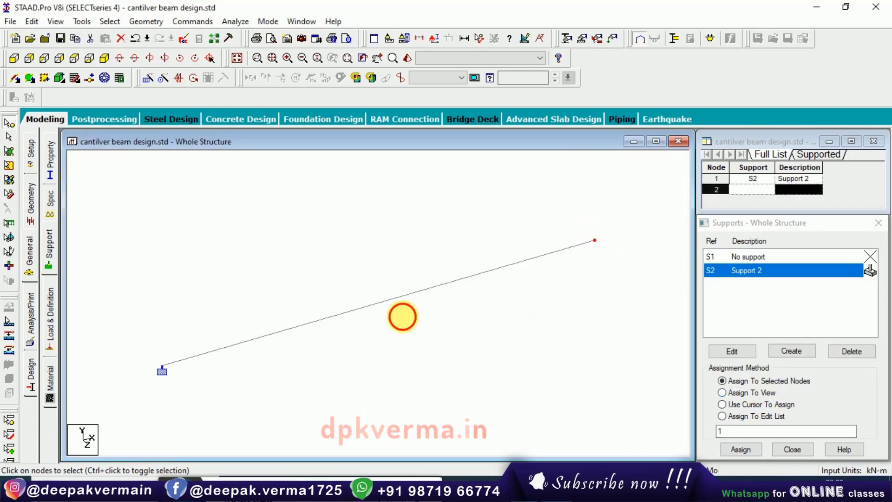
{"action": "left_click_drag", "start_coordinate": [99, 302], "coordinate": [205, 415]}
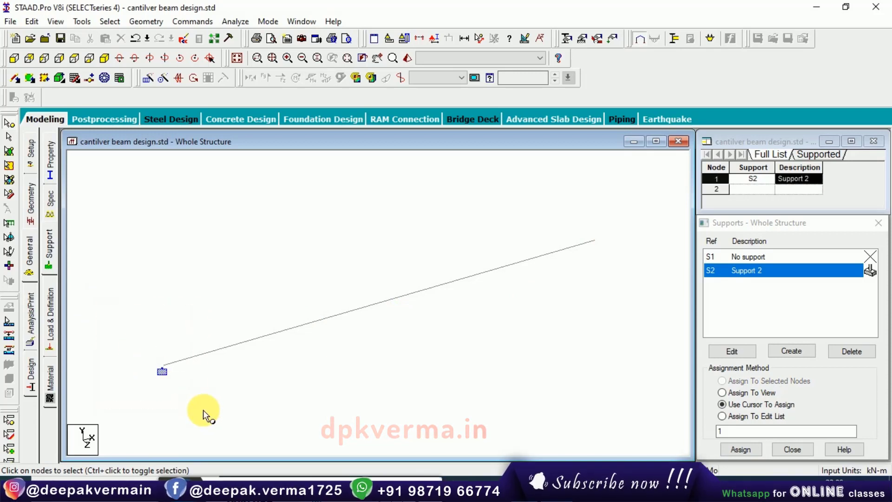
{"action": "left_click_drag", "start_coordinate": [125, 307], "coordinate": [204, 395]}
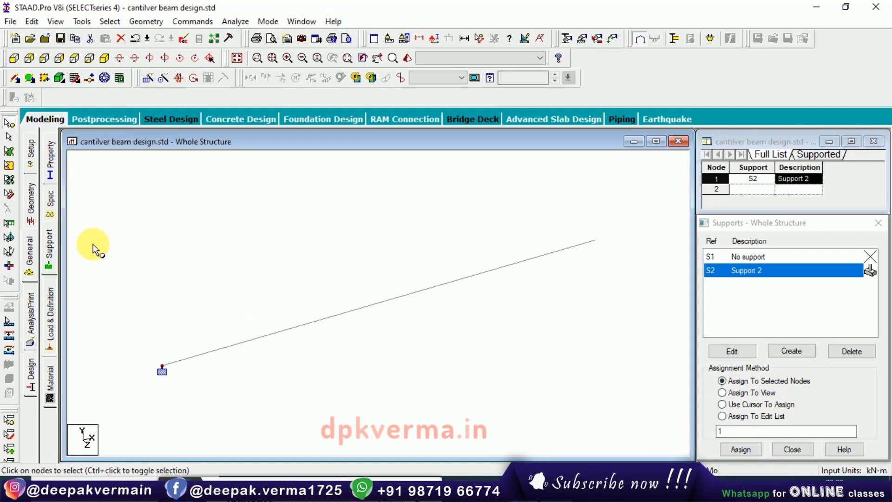
Add primary load case 1 titled DEAD LOAD with loading type Dead
{"action": "left_click", "coordinate": [48, 301]}
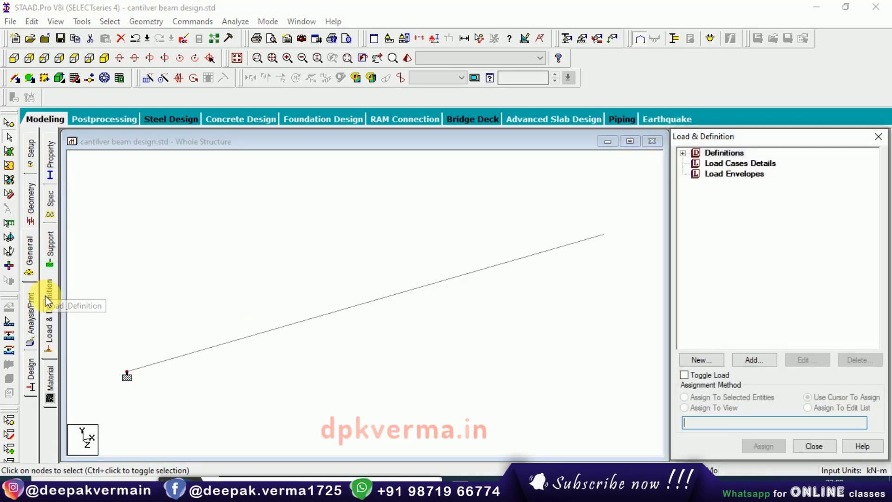
{"action": "left_click", "coordinate": [702, 170]}
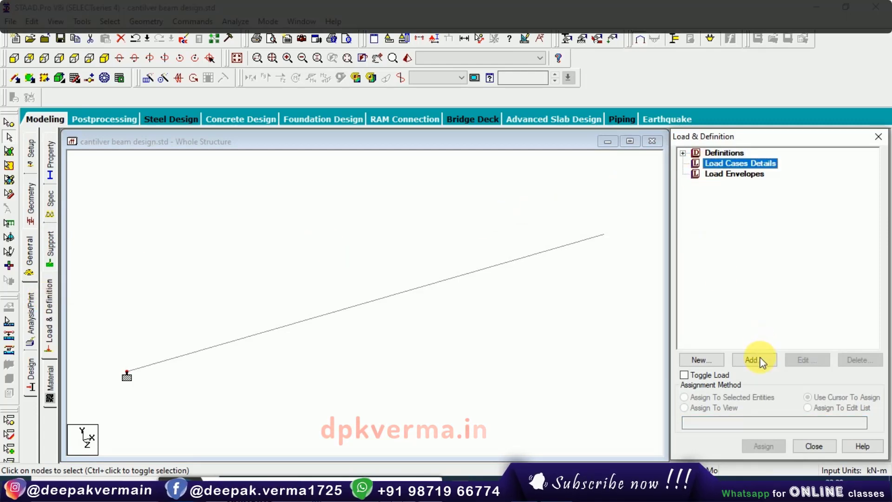
{"action": "left_click", "coordinate": [761, 359]}
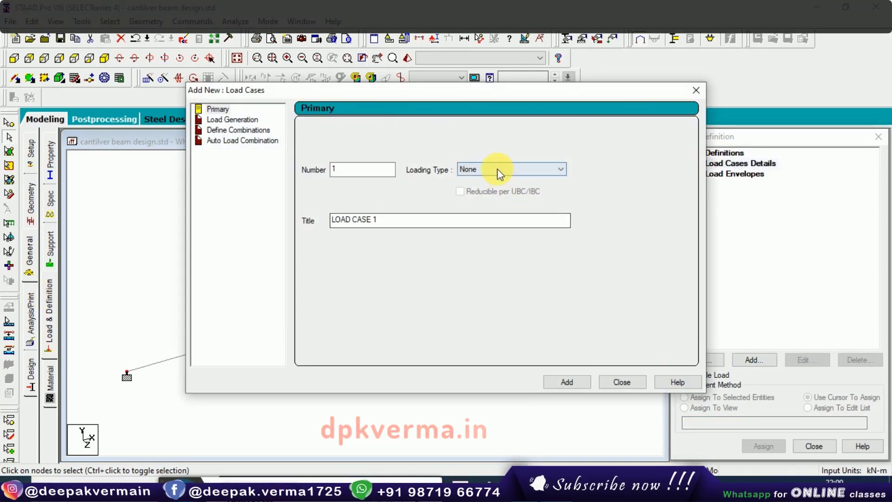
{"action": "left_click", "coordinate": [493, 170]}
{"action": "left_click", "coordinate": [486, 180]}
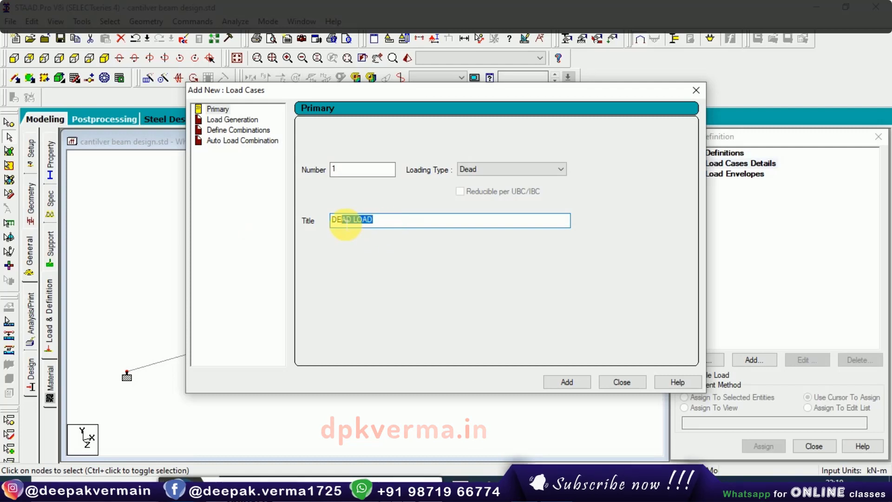
{"action": "left_click", "coordinate": [579, 385]}
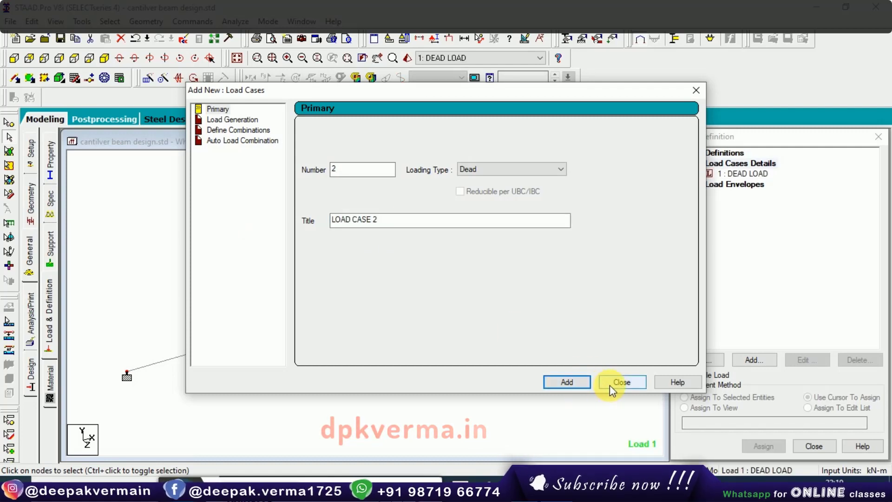
{"action": "left_click", "coordinate": [610, 385]}
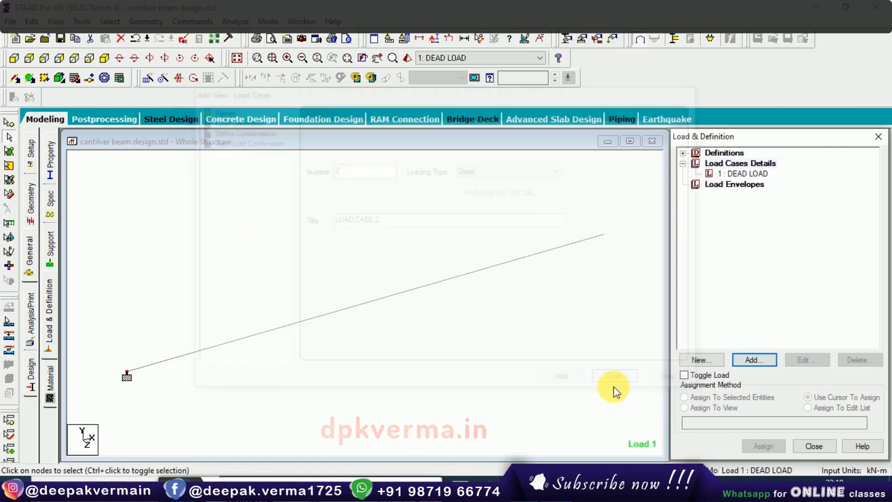
{"action": "left_click", "coordinate": [720, 174]}
Add a Y-direction self-weight with factor -1 to DEAD LOAD and view the cantilever sketch
{"action": "left_click", "coordinate": [752, 361]}
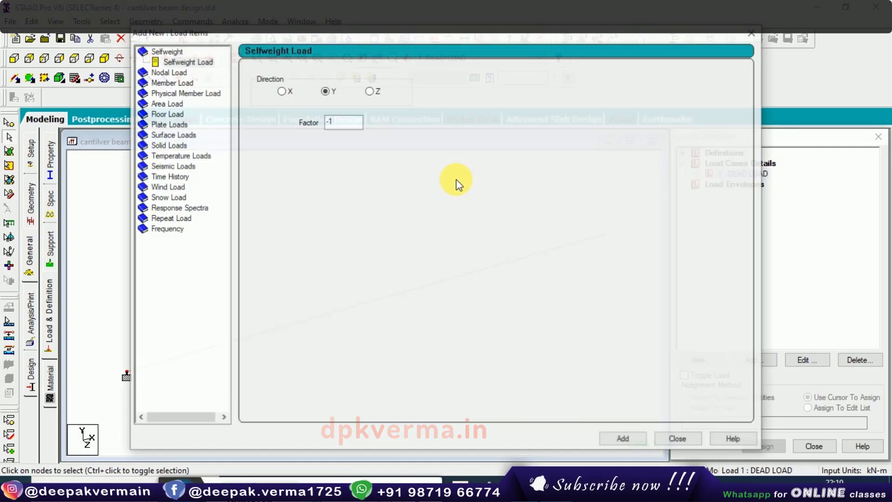
{"action": "left_click", "coordinate": [337, 122]}
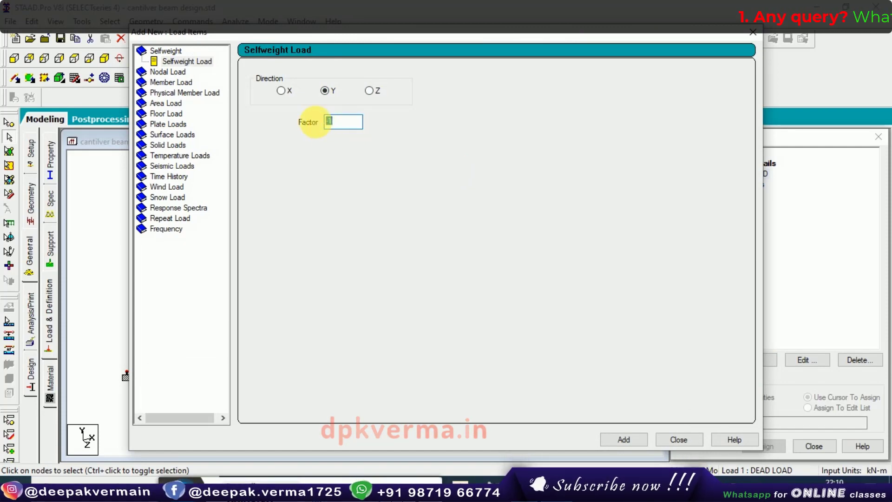
{"action": "left_click_drag", "start_coordinate": [320, 35], "coordinate": [472, 40]}
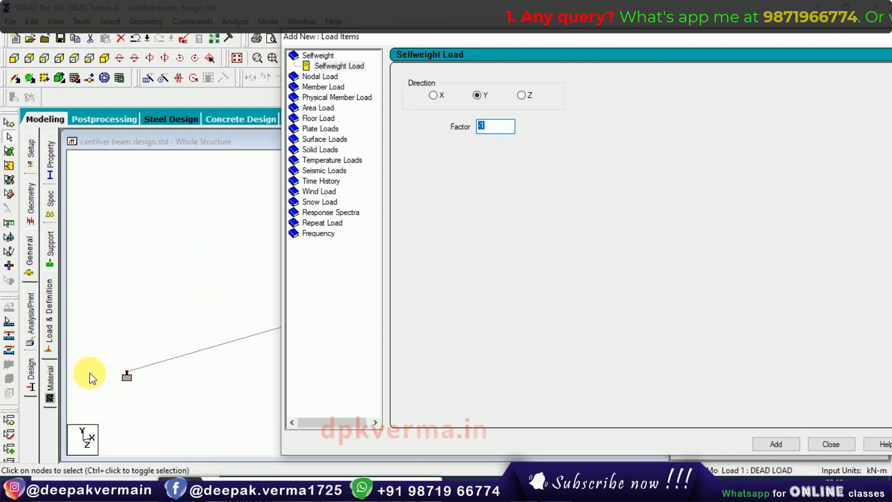
{"action": "left_click_drag", "start_coordinate": [402, 41], "coordinate": [279, 24]}
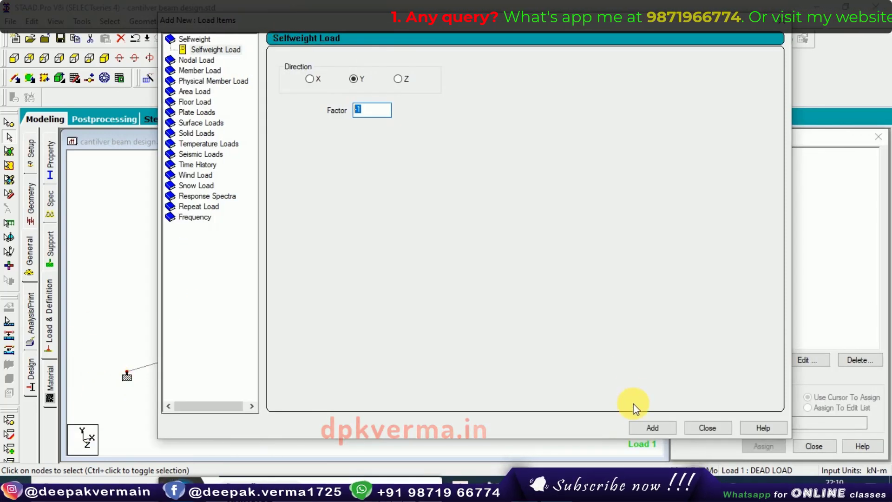
{"action": "left_click", "coordinate": [647, 428]}
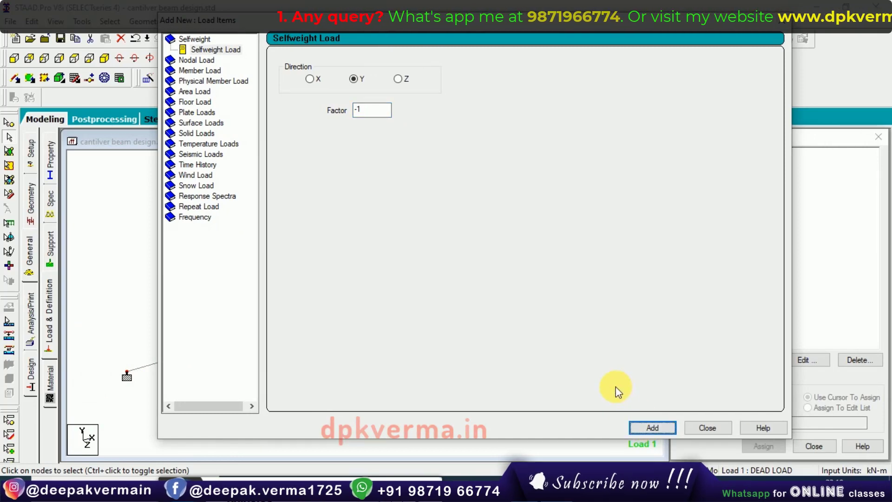
{"action": "key", "text": "alt+Tab"}
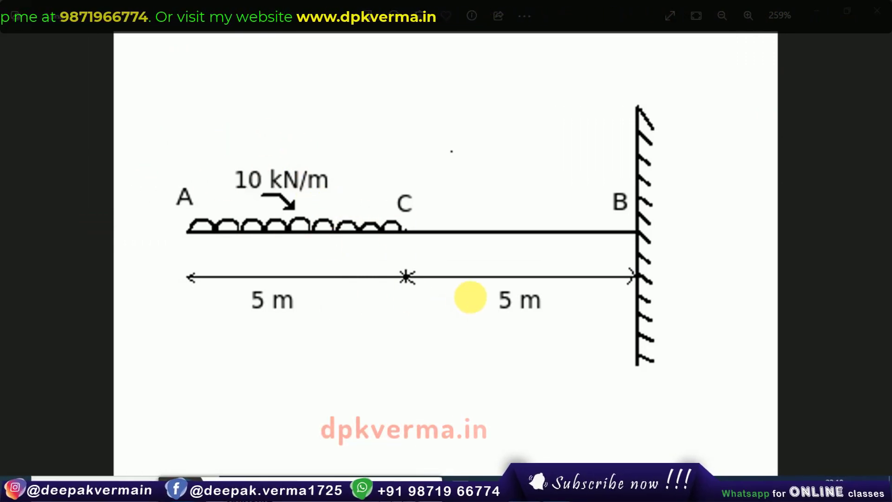
Add a uniform member force W1 = -10 kN/m in GY to DEAD LOAD
{"action": "key", "text": "alt+Tab"}
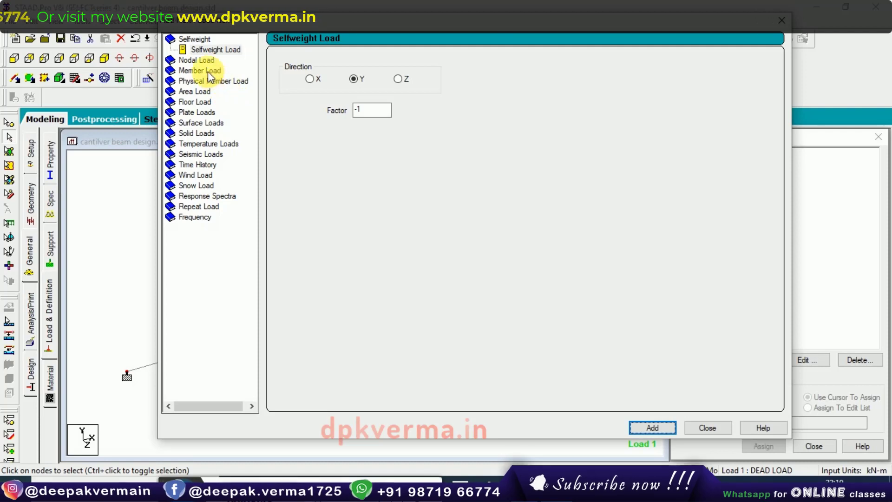
{"action": "left_click", "coordinate": [208, 71]}
{"action": "left_click", "coordinate": [406, 99]}
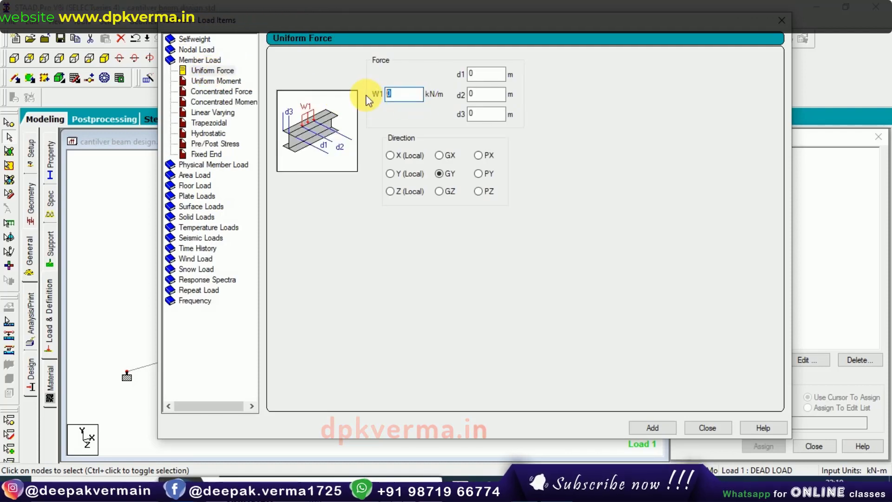
{"action": "type", "text": "-10"}
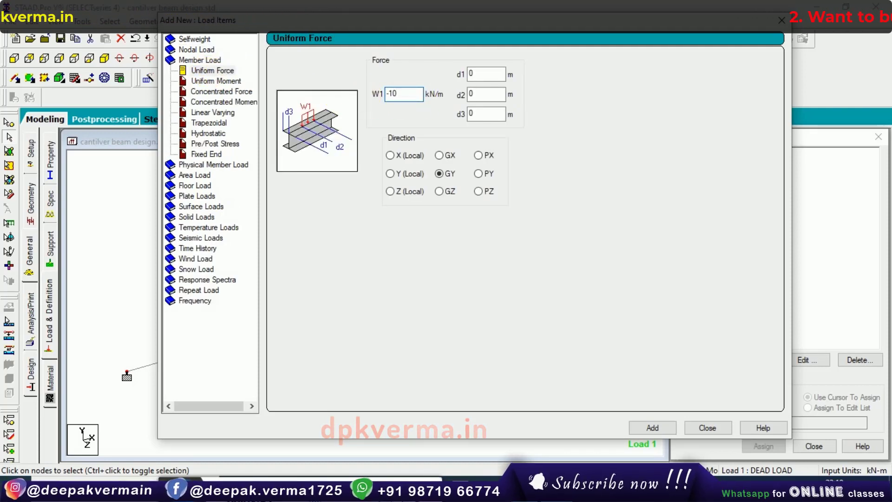
{"action": "left_click", "coordinate": [443, 171]}
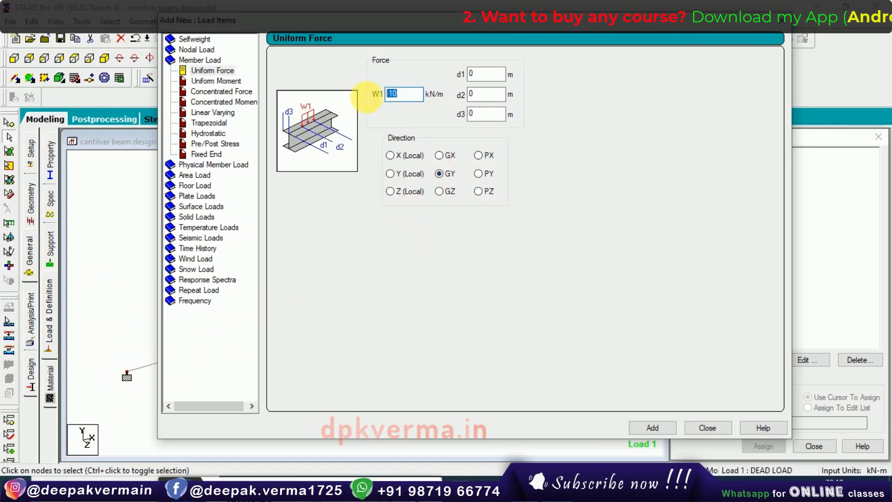
{"action": "left_click", "coordinate": [670, 430]}
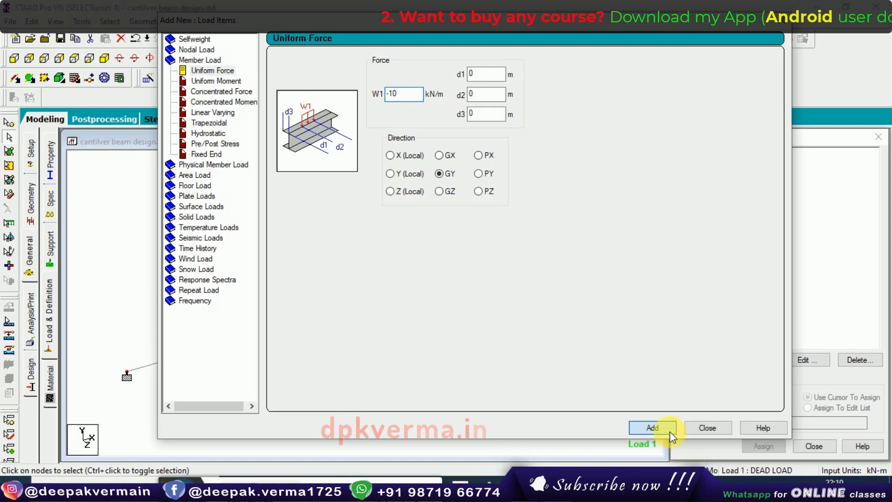
{"action": "left_click", "coordinate": [708, 427]}
Assign the self-weight and the -10 kN/m UNI GY load to the beam in view
{"action": "left_click", "coordinate": [760, 185]}
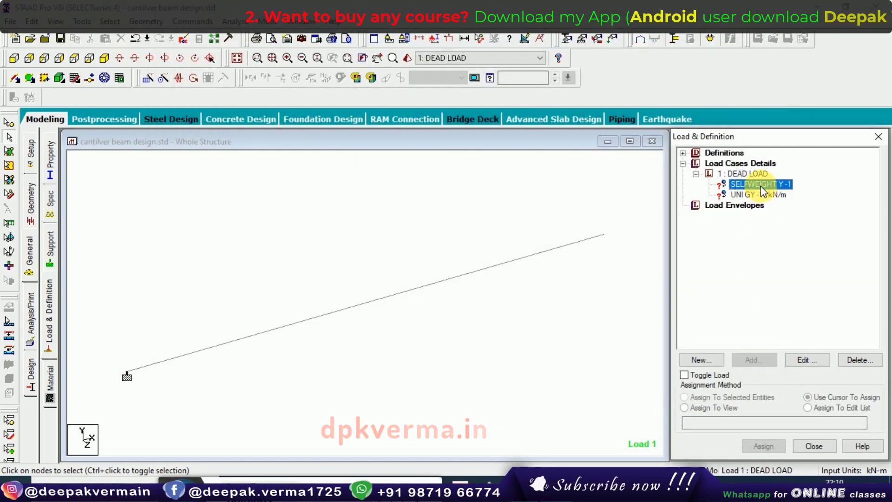
{"action": "left_click", "coordinate": [724, 409]}
{"action": "left_click", "coordinate": [763, 446]}
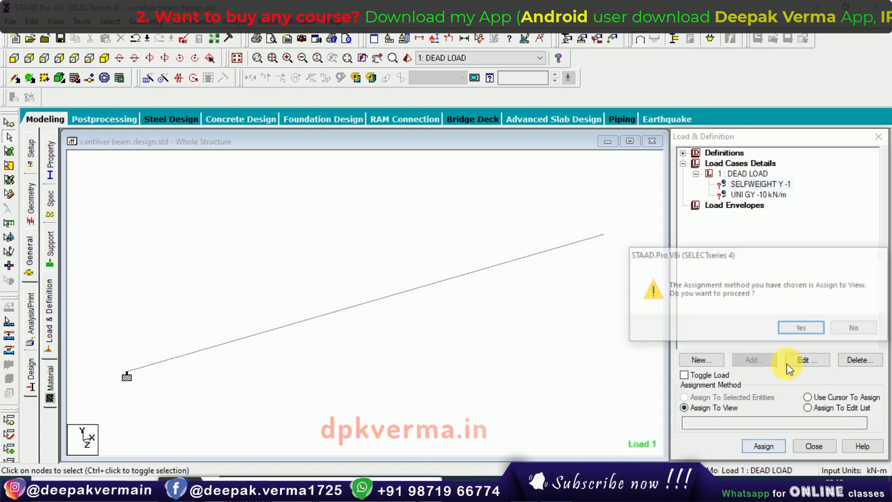
{"action": "left_click", "coordinate": [794, 328]}
{"action": "left_click", "coordinate": [752, 195]}
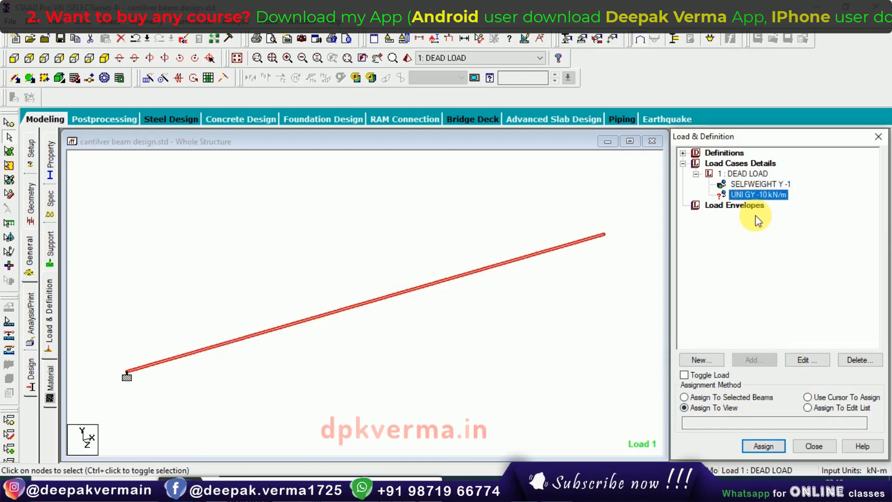
{"action": "left_click", "coordinate": [765, 446]}
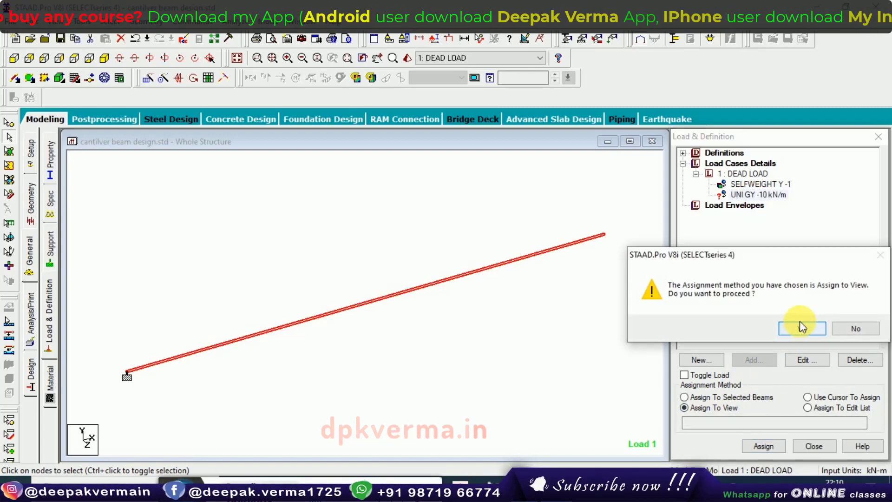
{"action": "left_click", "coordinate": [796, 325]}
{"action": "scroll", "coordinate": [541, 274], "scroll_direction": "down", "scroll_amount": 3}
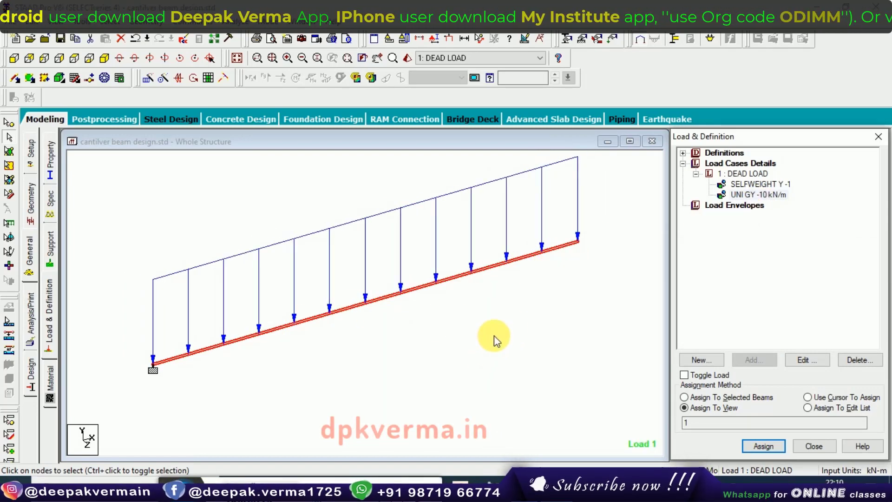
Compare against the reference load diagram, then select the beam and its uniform load
{"action": "key", "text": "alt+Tab"}
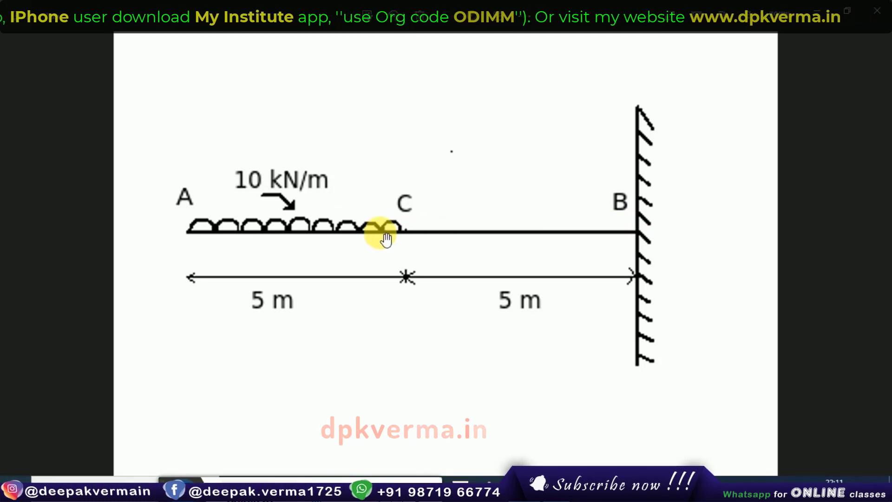
{"action": "key", "text": "alt+Tab"}
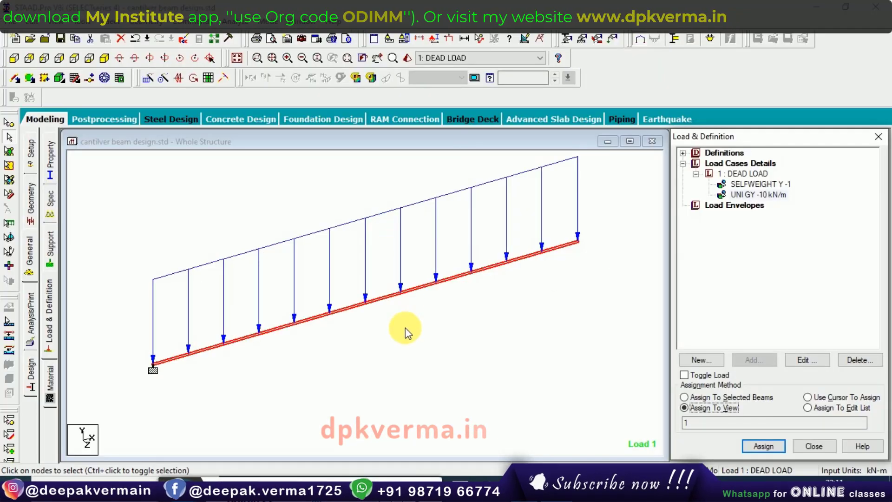
{"action": "left_click", "coordinate": [390, 302]}
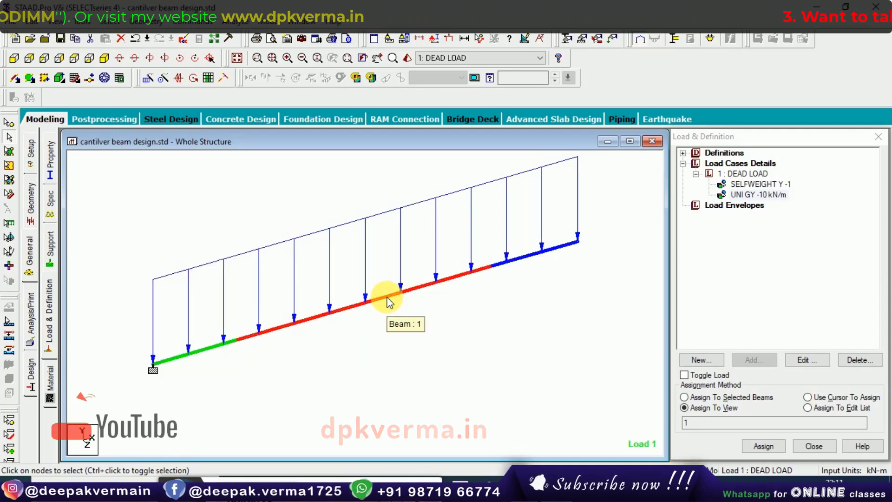
{"action": "left_click", "coordinate": [755, 194]}
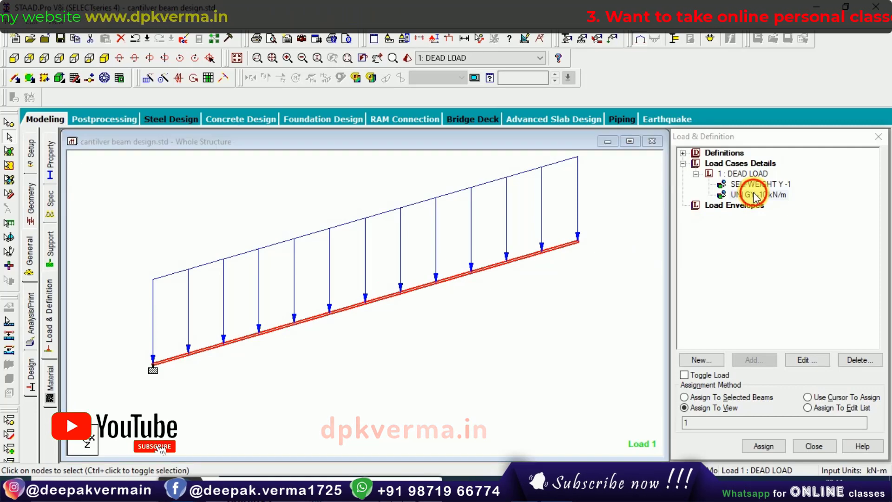
Edit the UNI GY load so its start distance d1 is 5 m
{"action": "left_click", "coordinate": [803, 359]}
{"action": "type", "text": "5"}
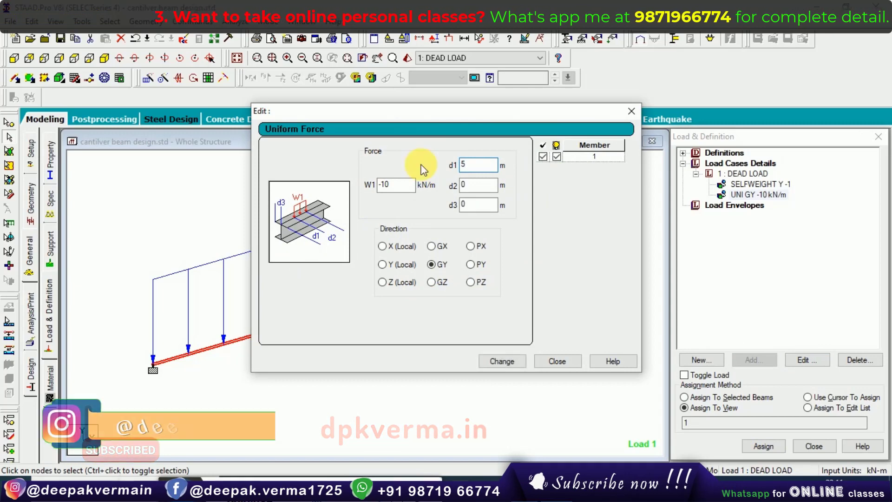
{"action": "double_click", "coordinate": [465, 166]}
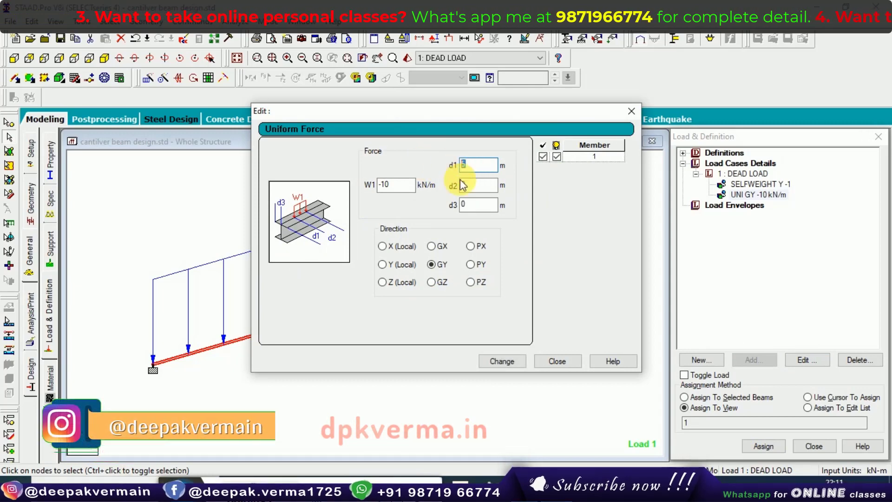
{"action": "left_click", "coordinate": [516, 367]}
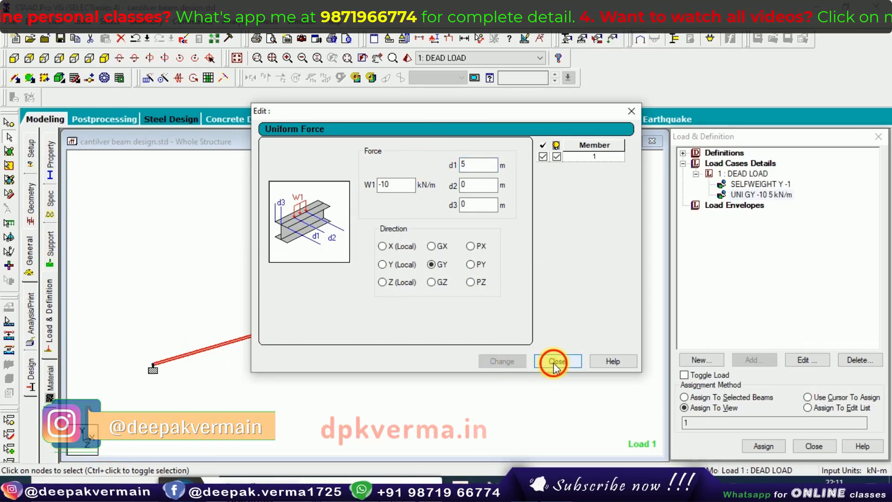
{"action": "left_click", "coordinate": [553, 363]}
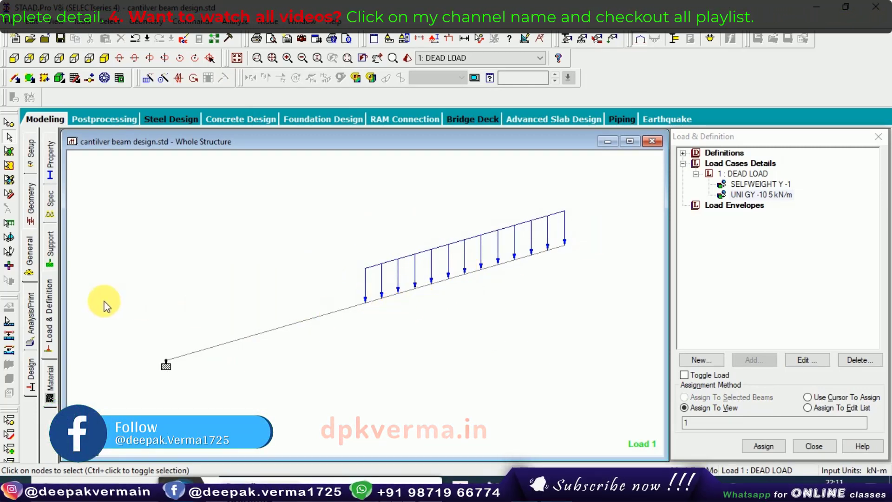
Add PERFORM ANALYSIS, save and run the analysis, then enter post-processing mode
{"action": "left_click", "coordinate": [33, 306]}
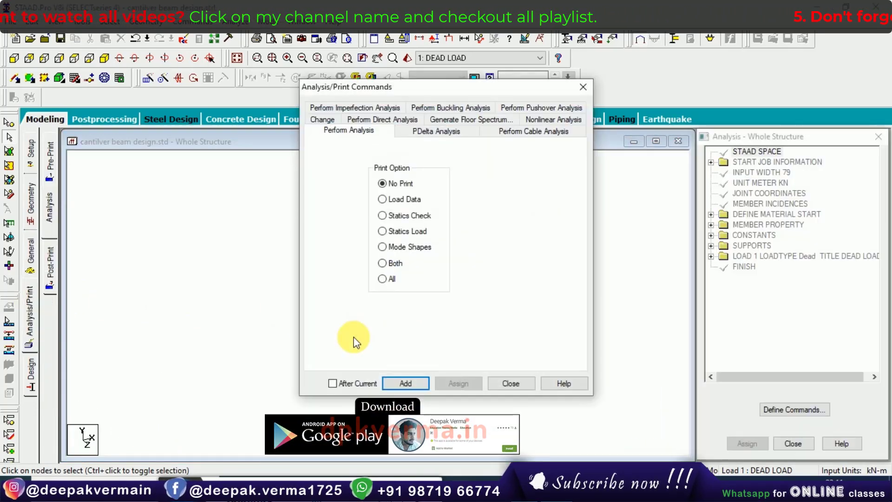
{"action": "left_click", "coordinate": [404, 383]}
{"action": "left_click", "coordinate": [505, 384]}
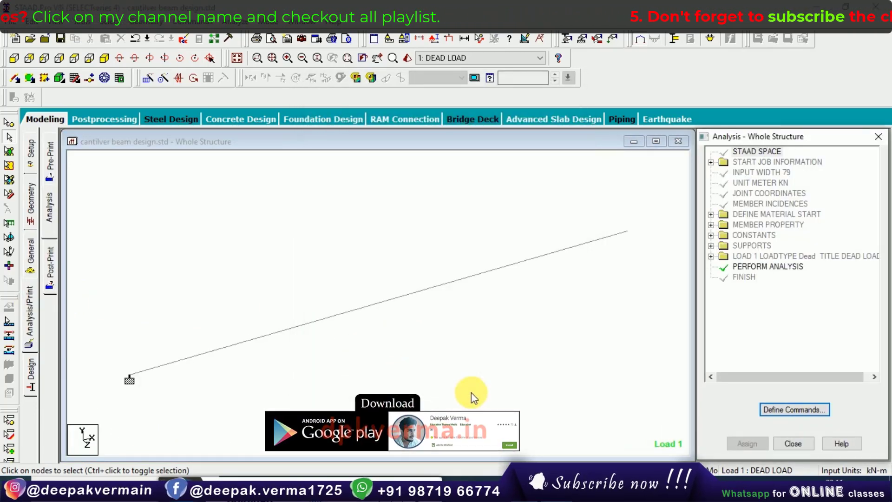
{"action": "left_click", "coordinate": [237, 21]}
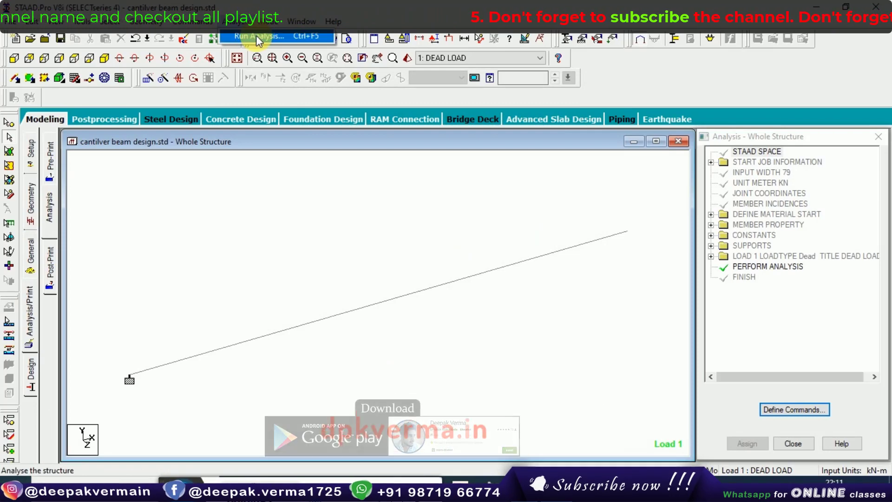
{"action": "left_click", "coordinate": [256, 36]}
{"action": "left_click", "coordinate": [359, 259]}
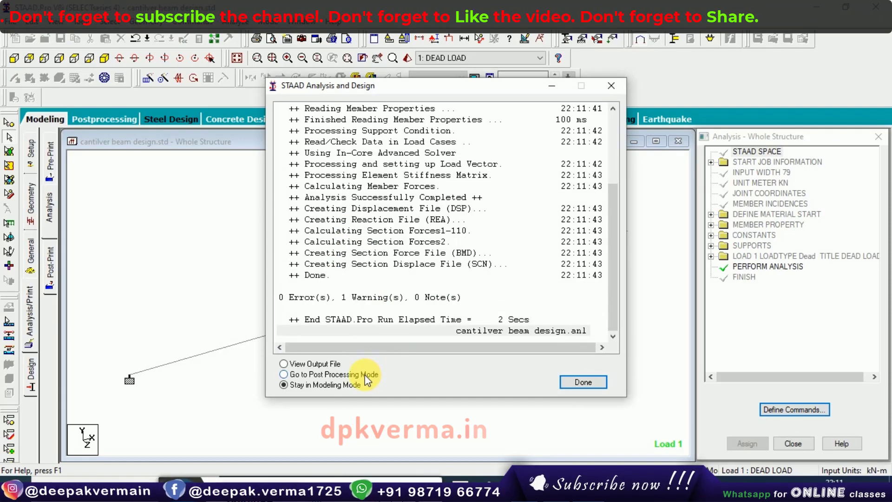
{"action": "left_click", "coordinate": [576, 383]}
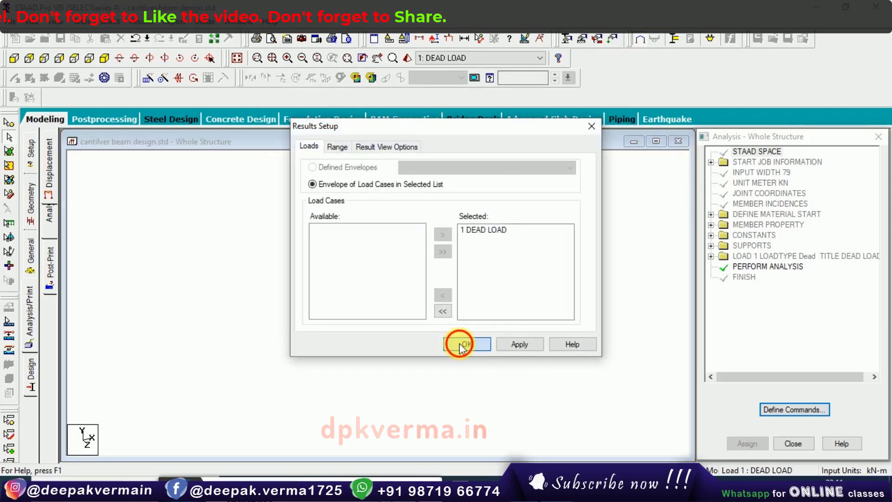
Accept the dead-load results setup and inspect the bending moment, shear and axial force graphs
{"action": "left_click", "coordinate": [460, 346]}
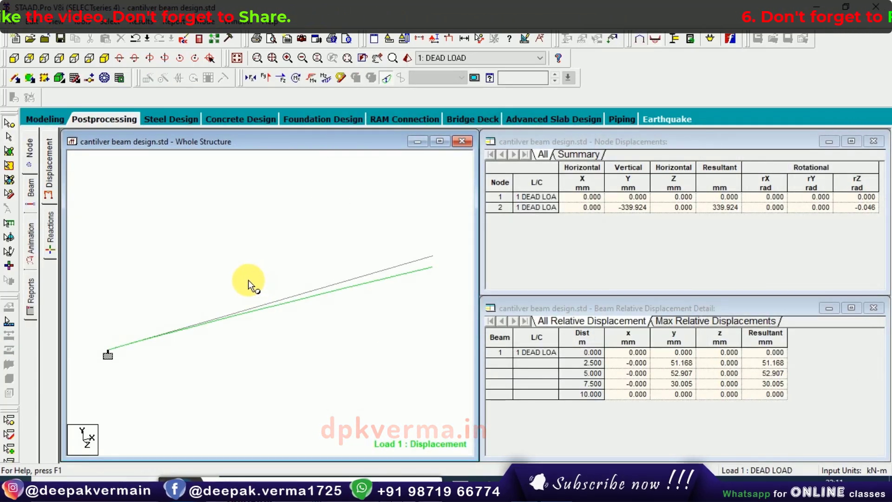
{"action": "left_click", "coordinate": [31, 191]}
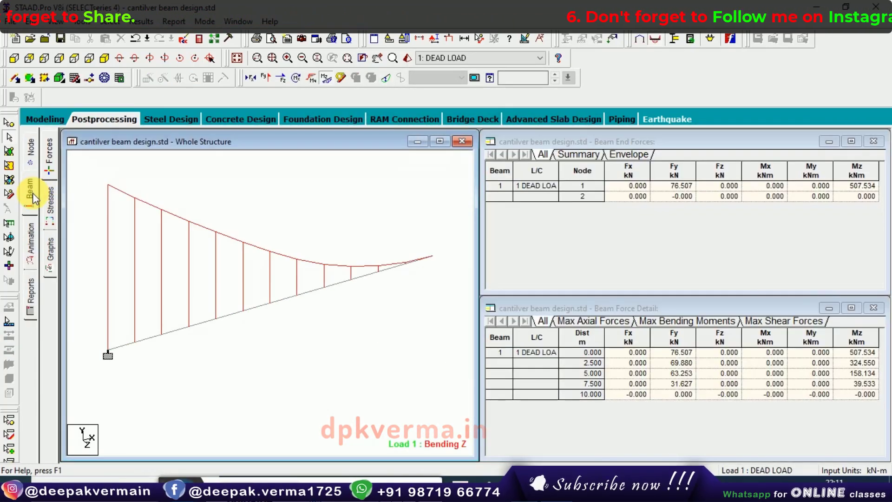
{"action": "left_click", "coordinate": [51, 254]}
{"action": "left_click", "coordinate": [721, 184]}
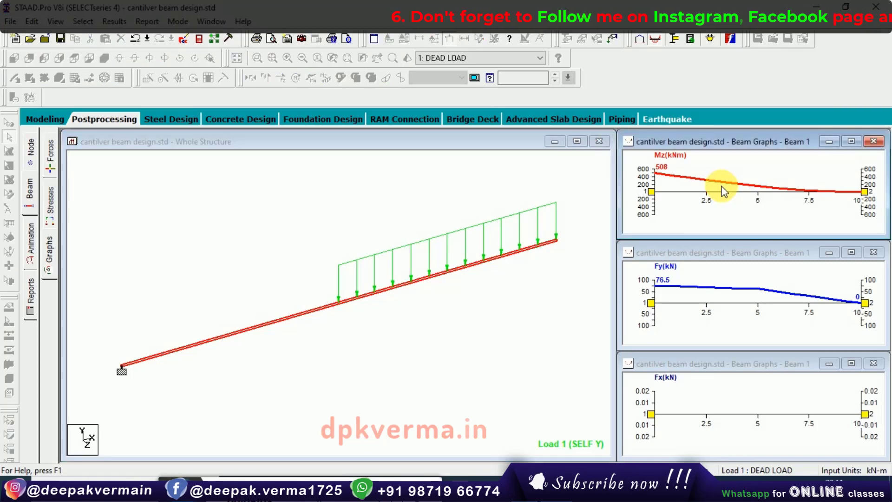
{"action": "left_click", "coordinate": [724, 286]}
{"action": "left_click", "coordinate": [734, 416]}
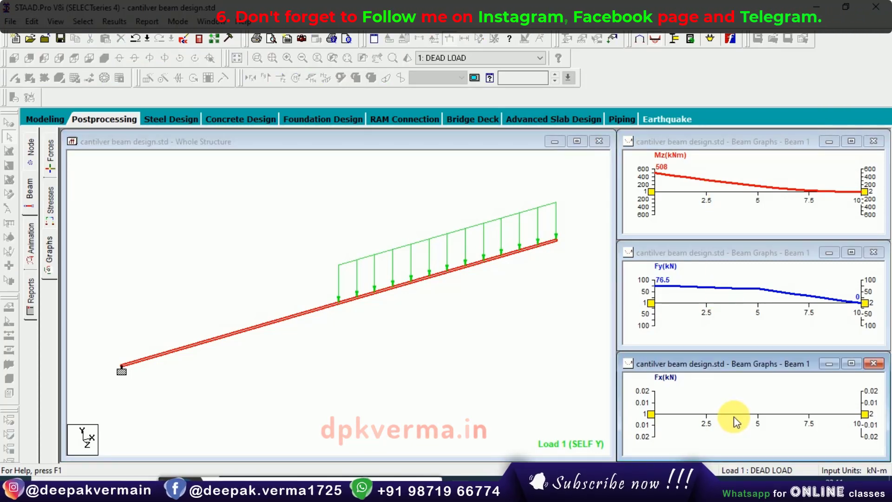
Review node displacements and support reactions, then return to the 507.534 kNm bending moment diagram
{"action": "left_click", "coordinate": [30, 151]}
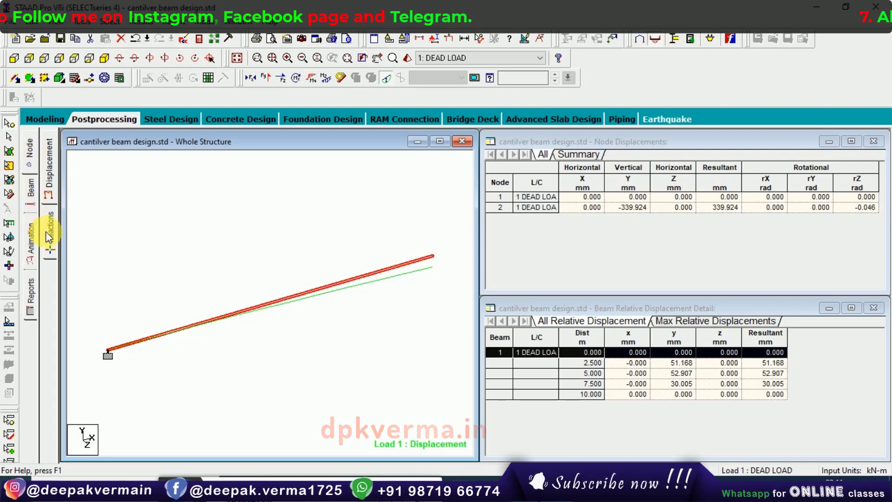
{"action": "left_click", "coordinate": [49, 230]}
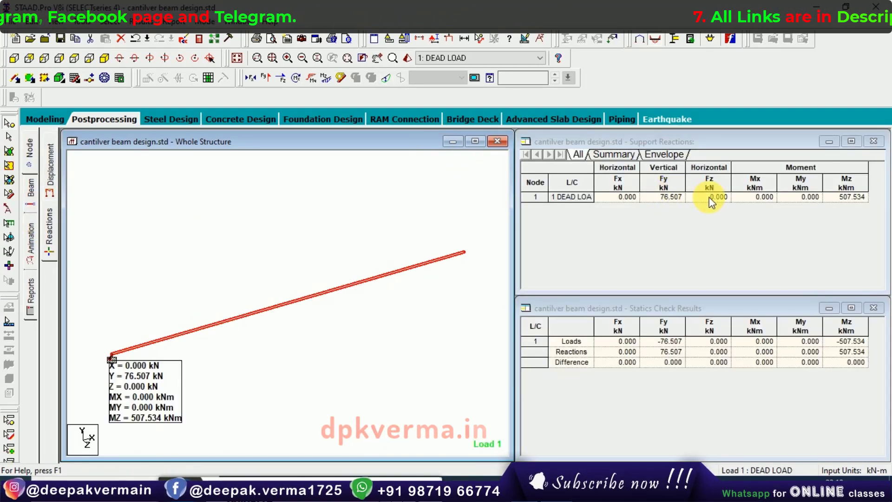
{"action": "left_click", "coordinate": [49, 151]}
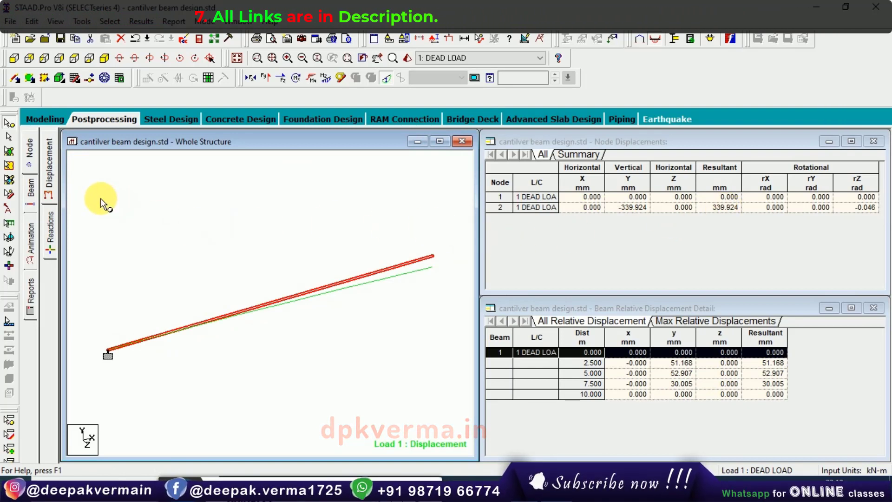
{"action": "left_click", "coordinate": [30, 186]}
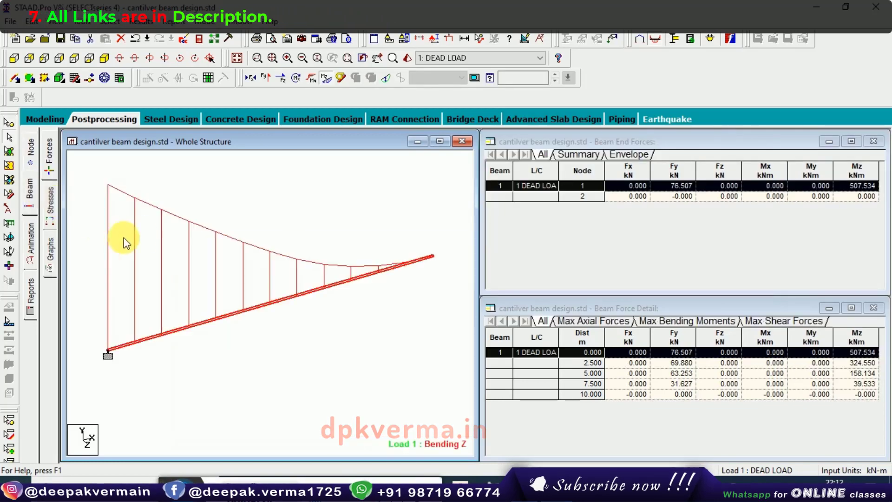